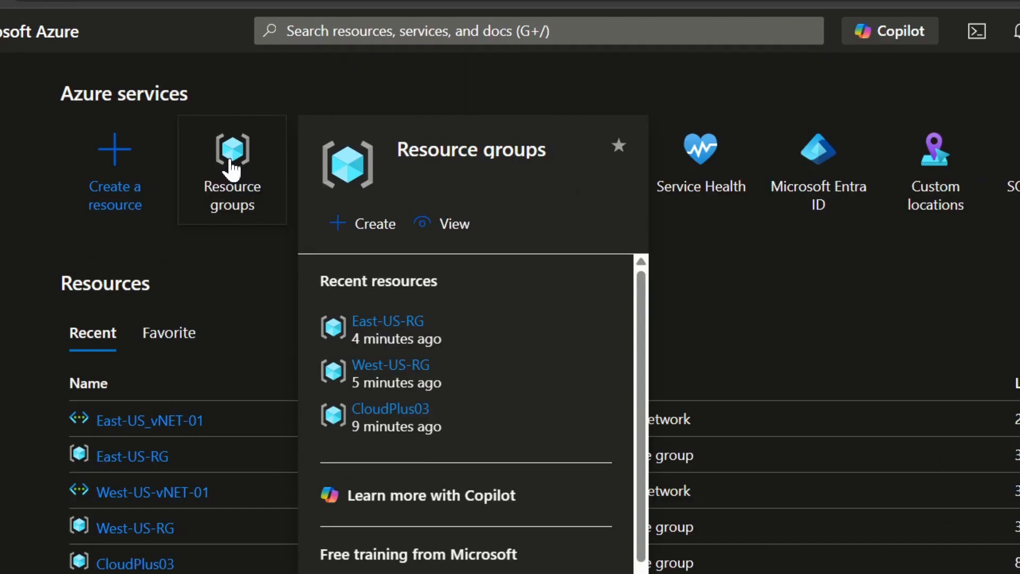
Open the West-US-vNET-01 virtual network from the West-US-RG resource group.
click(222, 154)
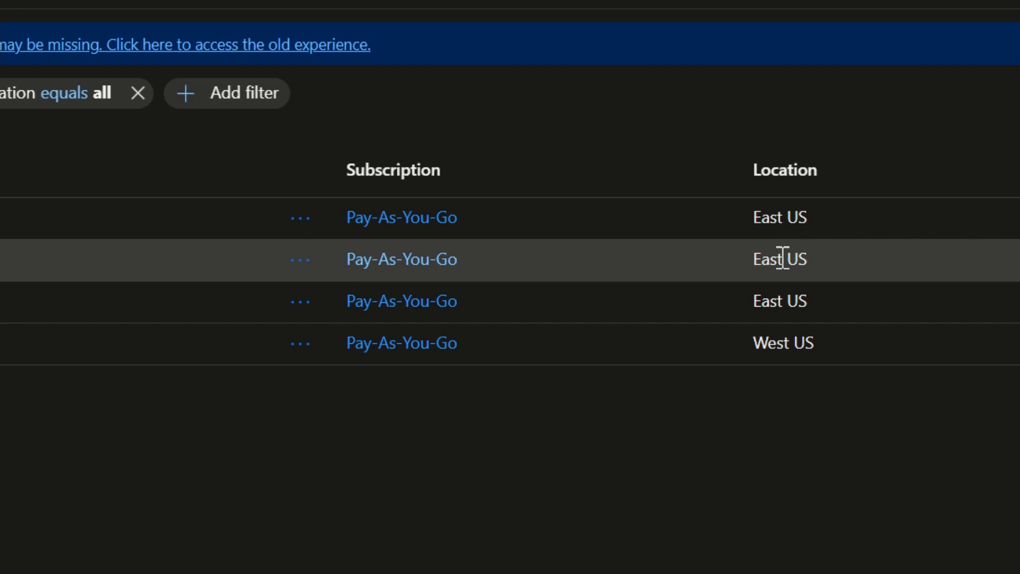
click(783, 259)
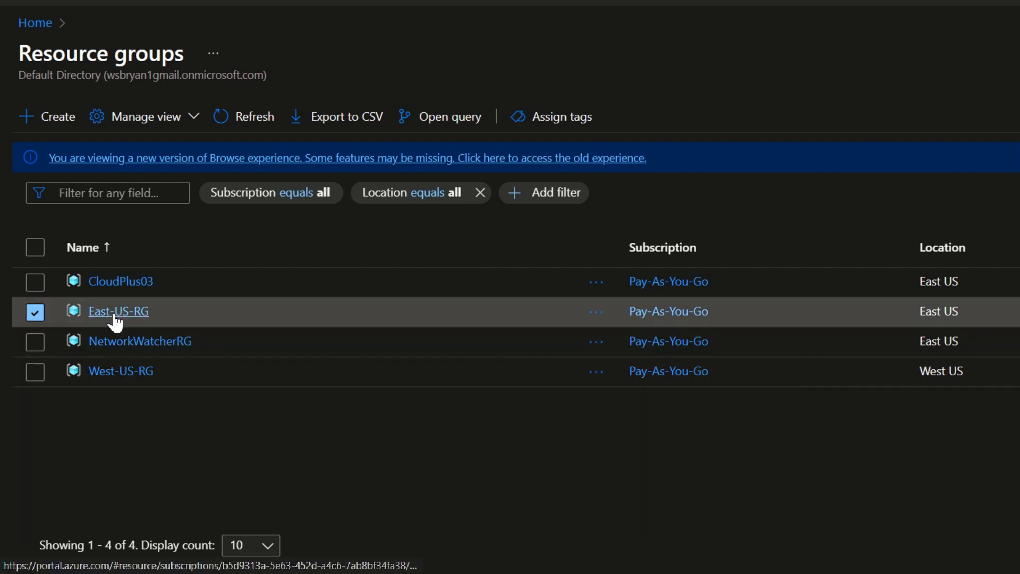
click(113, 370)
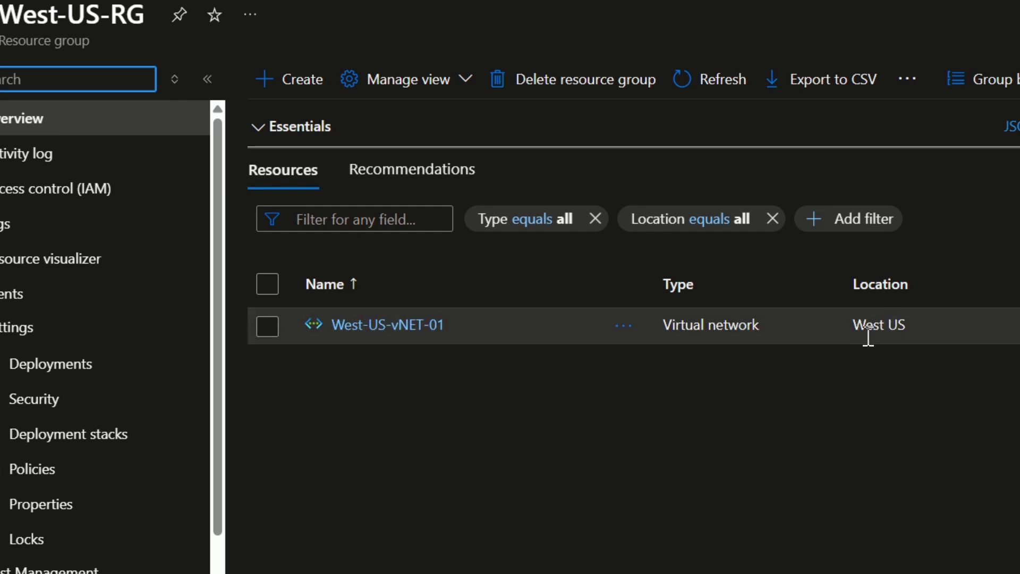
click(358, 324)
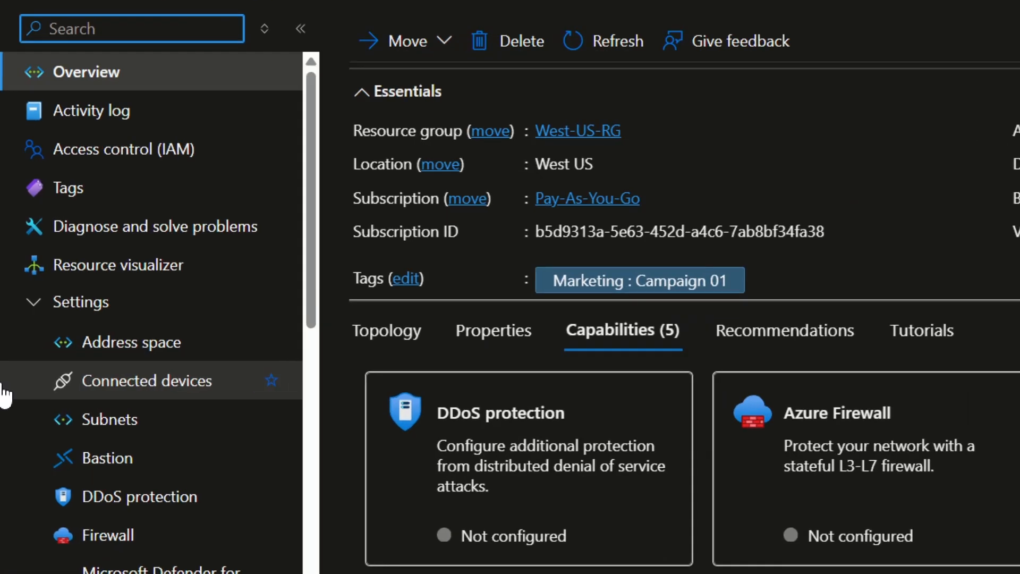
Review the address space and the subnets of the West-US-vNET-01 virtual network.
click(23, 304)
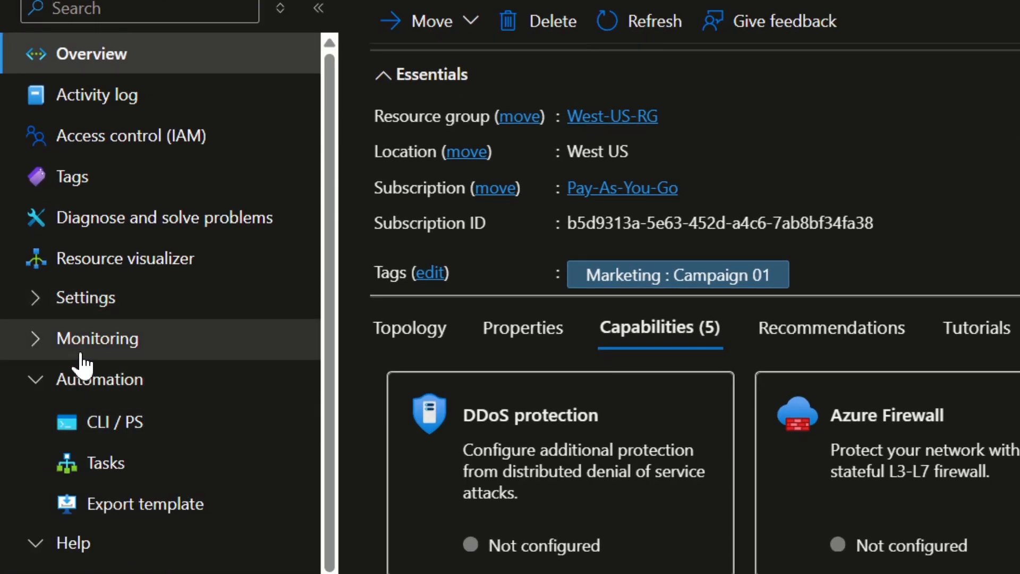
click(58, 298)
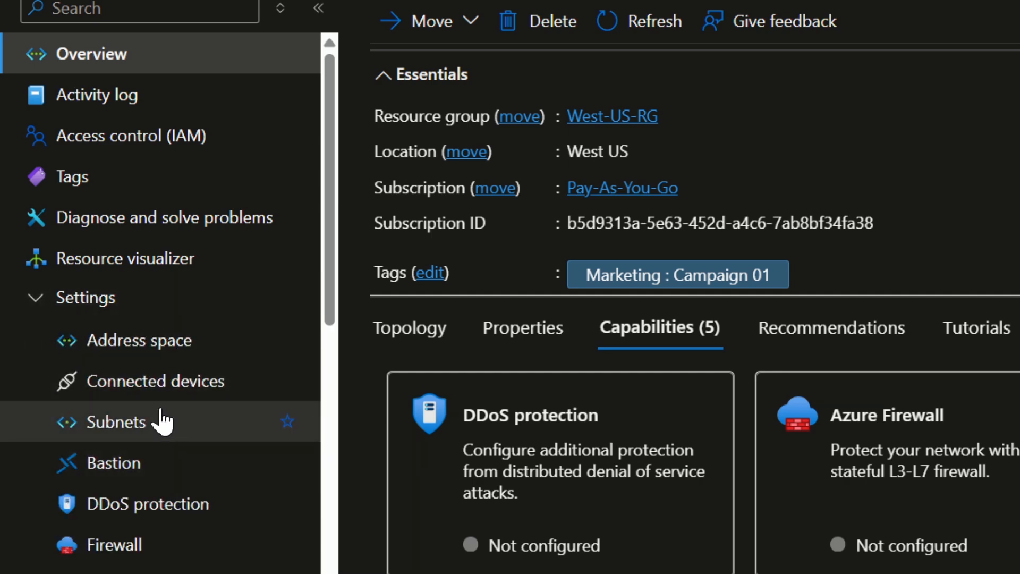
click(162, 347)
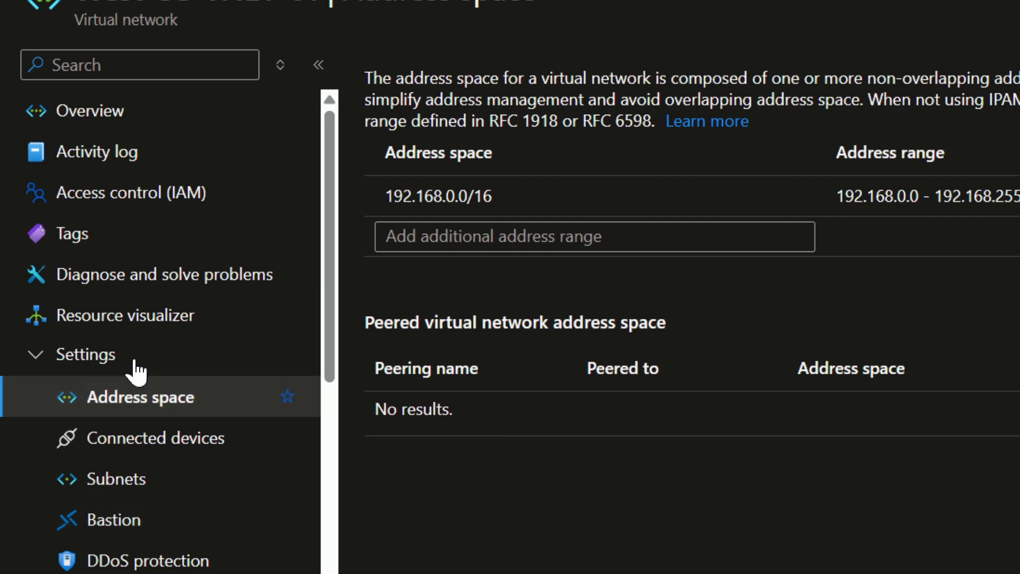
click(109, 489)
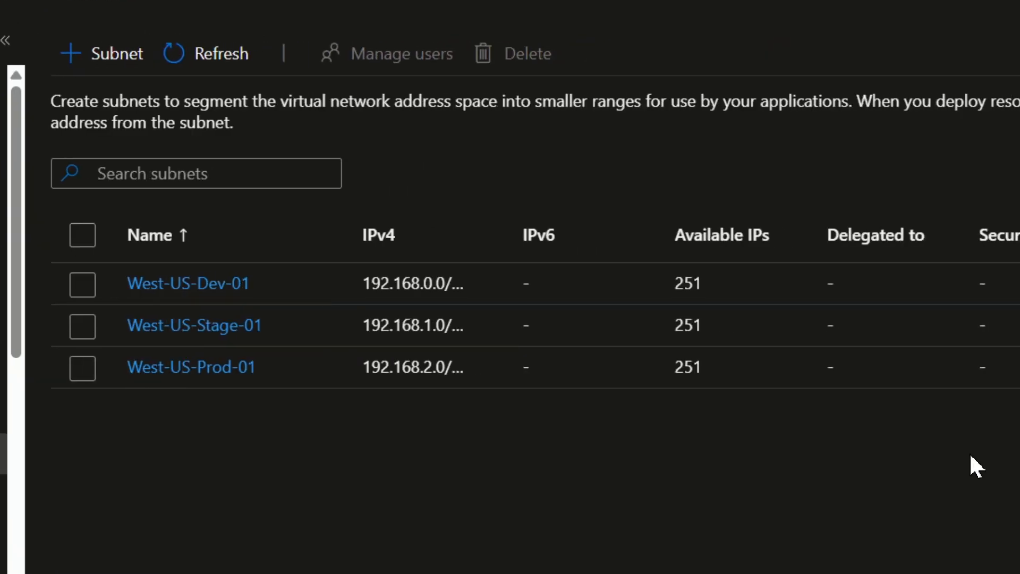
mouse_move(509, 238)
mouse_down()
mouse_move(726, 239)
mouse_move(515, 228)
mouse_up()
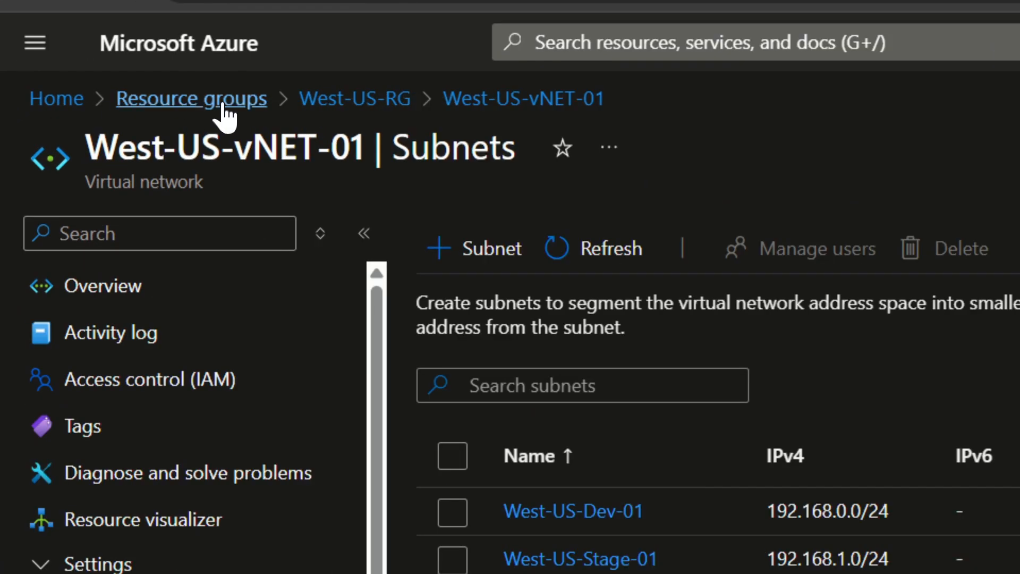
Return to the resource groups and open the East-US_vNET-01 virtual network in East-US-RG.
click(226, 109)
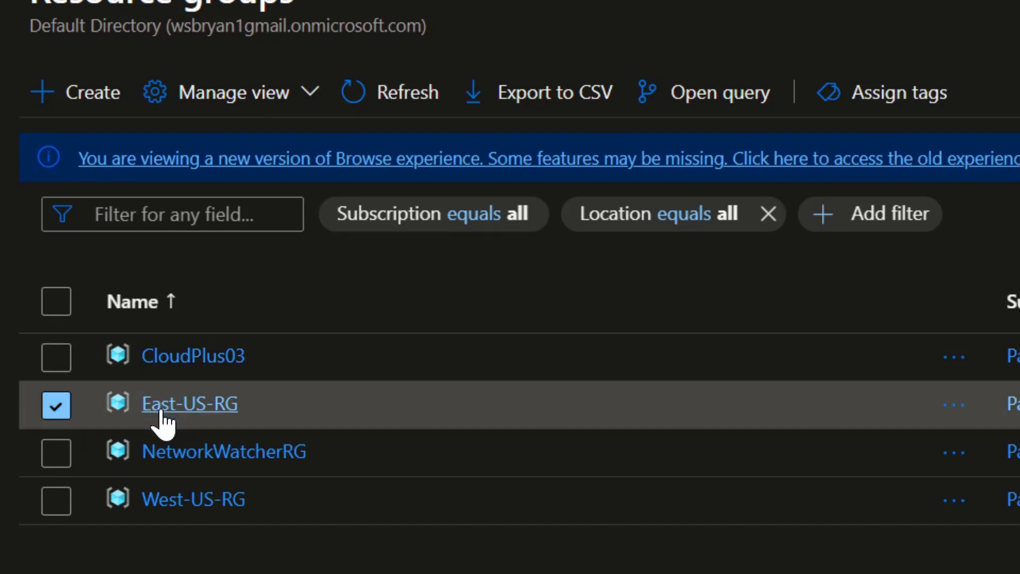
click(164, 425)
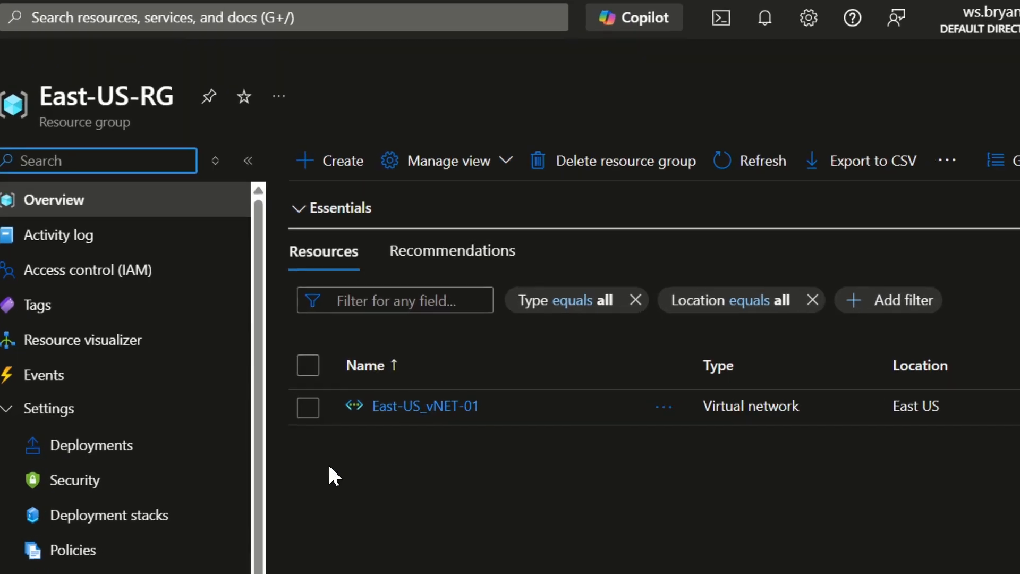
click(449, 403)
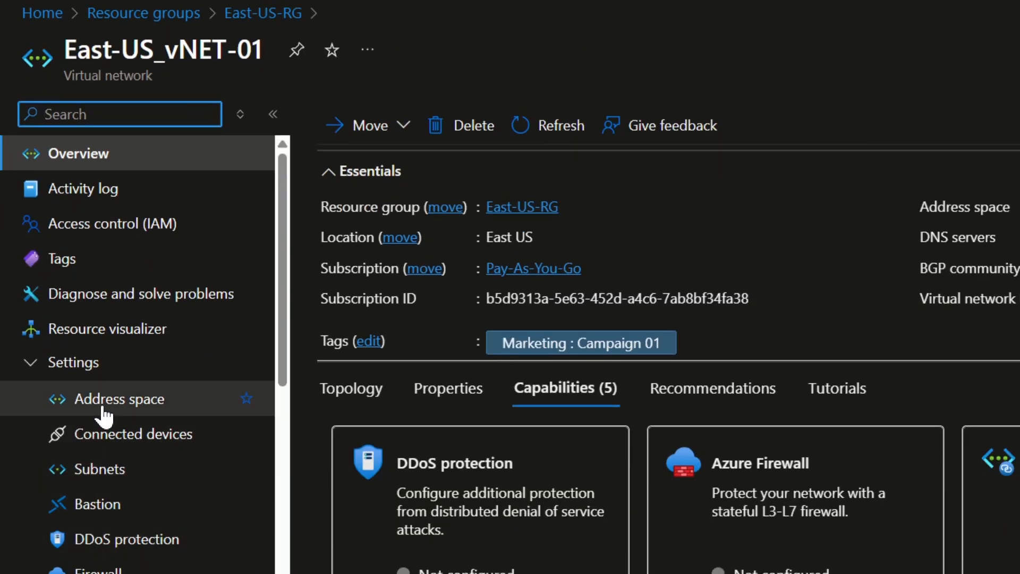
Review the East-US_vNET-01 address space, including its overlap with another virtual network, and its subnets.
click(104, 411)
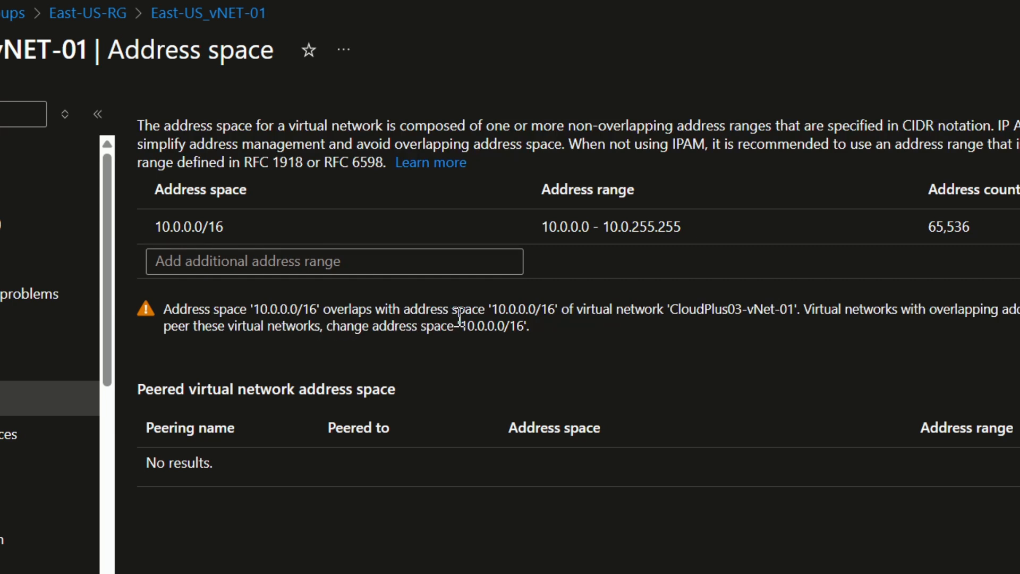
drag(677, 310, 805, 307)
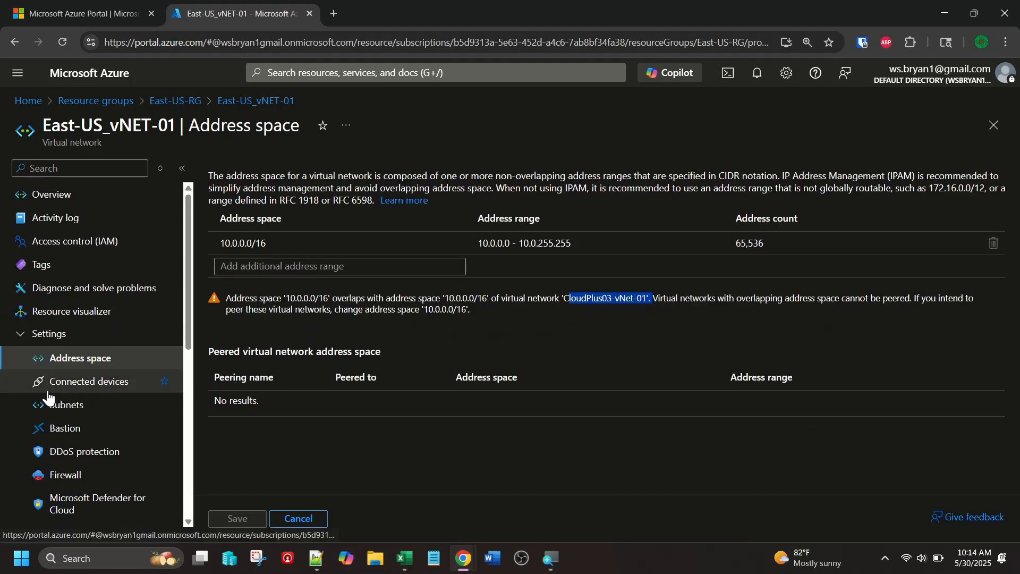
click(84, 406)
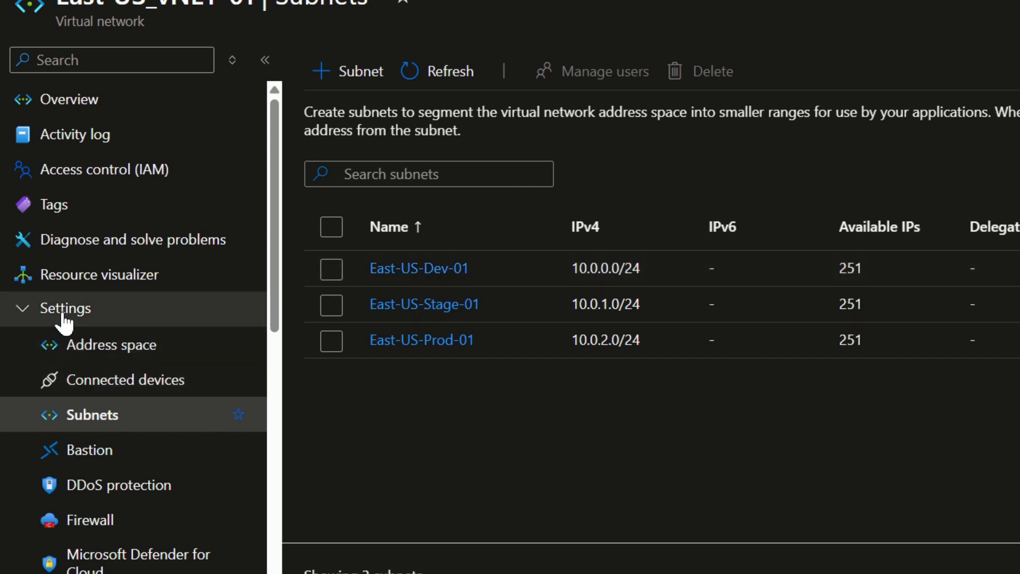
Start adding a new peering to the East-US_vNET-01 virtual network.
scroll(107, 505, down, 2)
scroll(108, 412, down, 2)
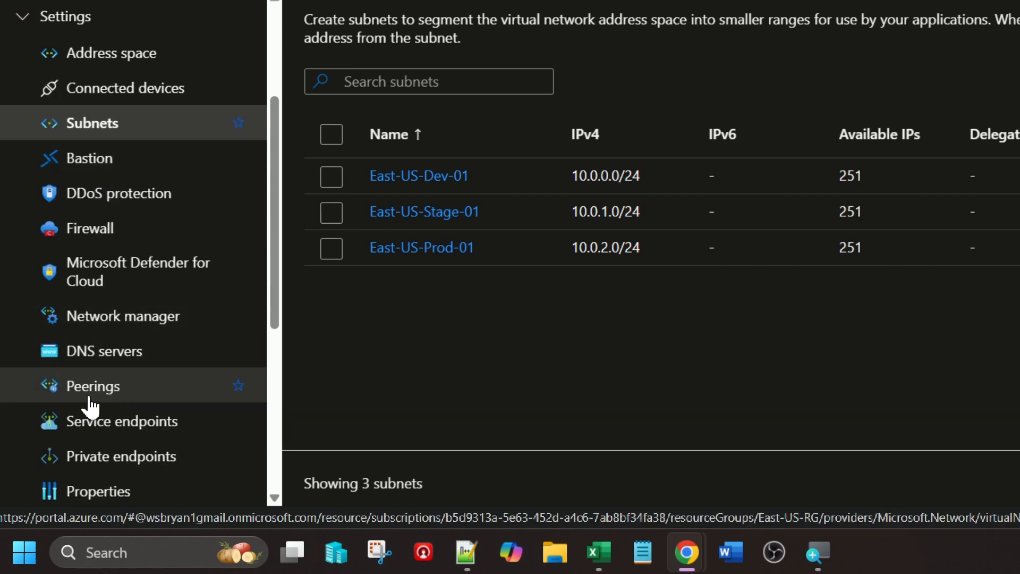
click(85, 394)
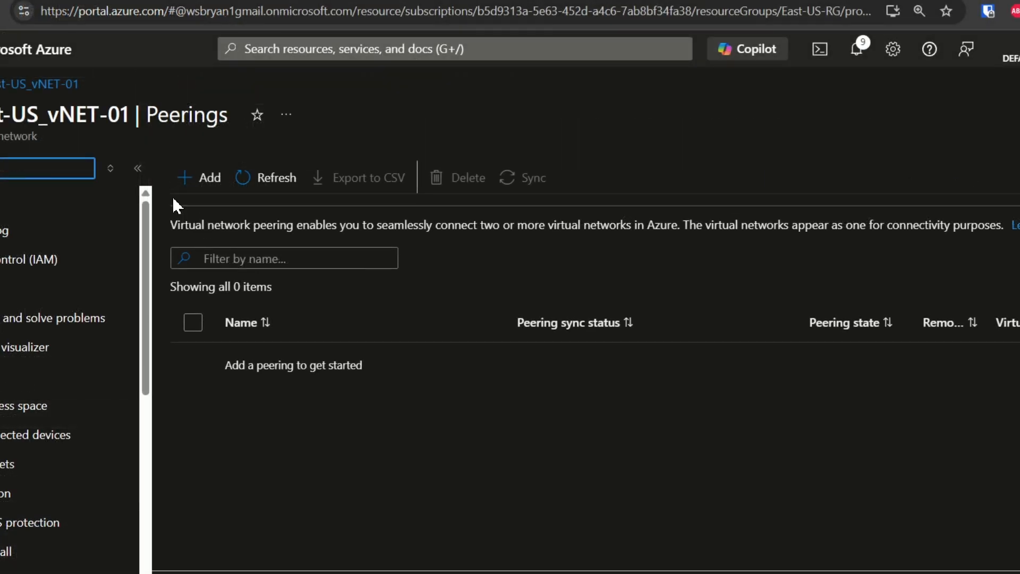
click(187, 179)
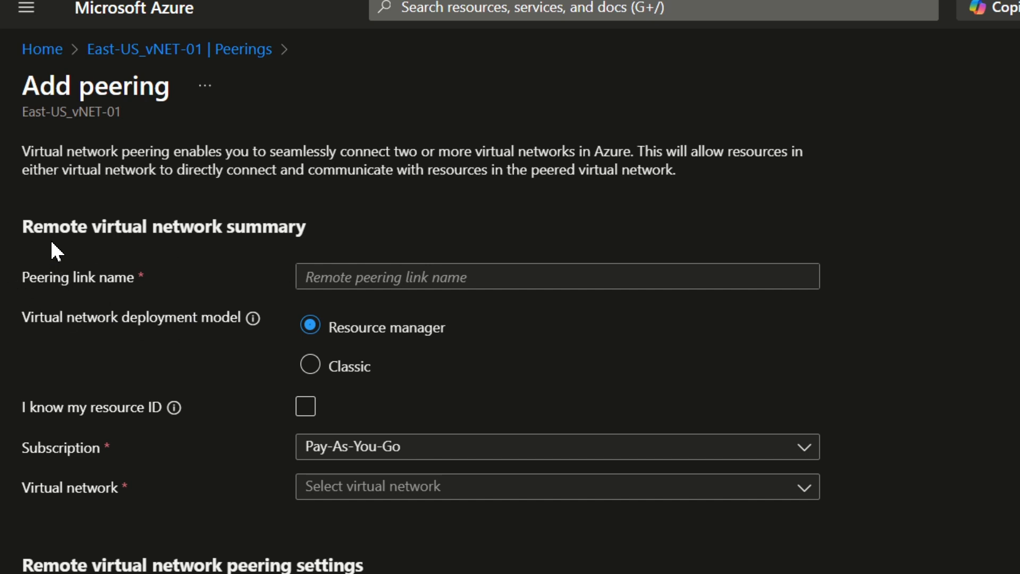
drag(20, 223, 92, 227)
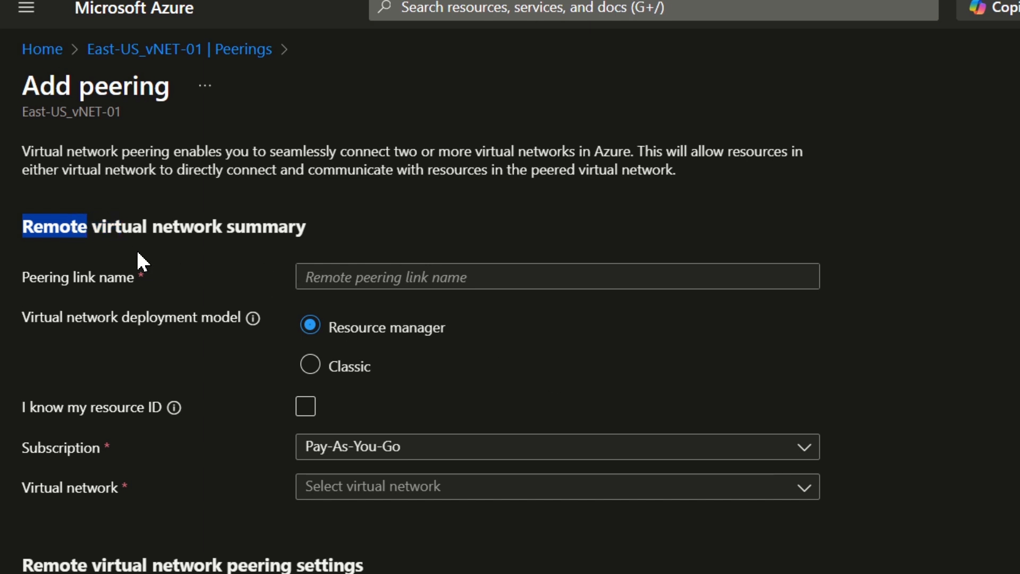
click(49, 236)
click(439, 275)
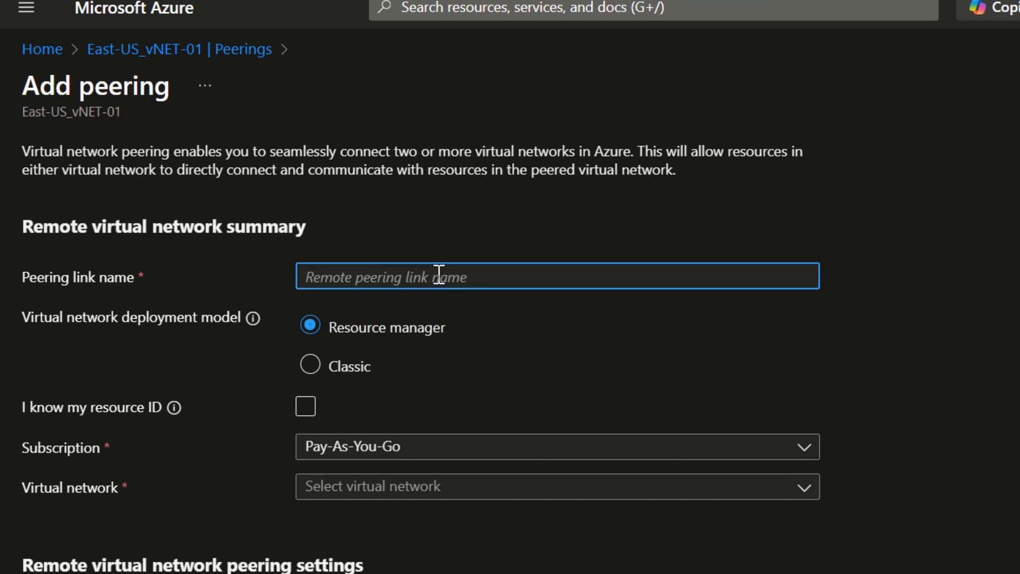
text(East-)
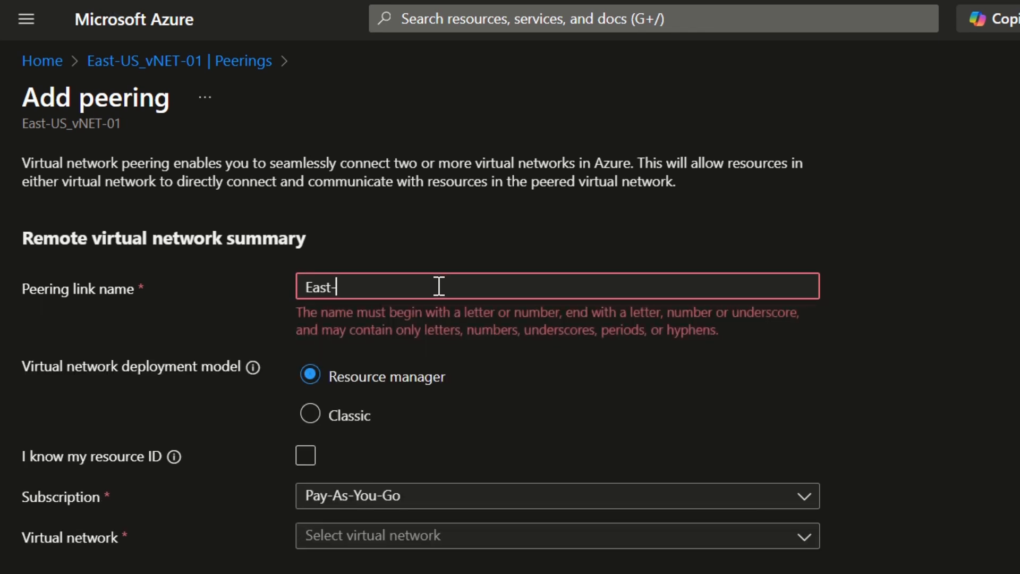
text(to-West)
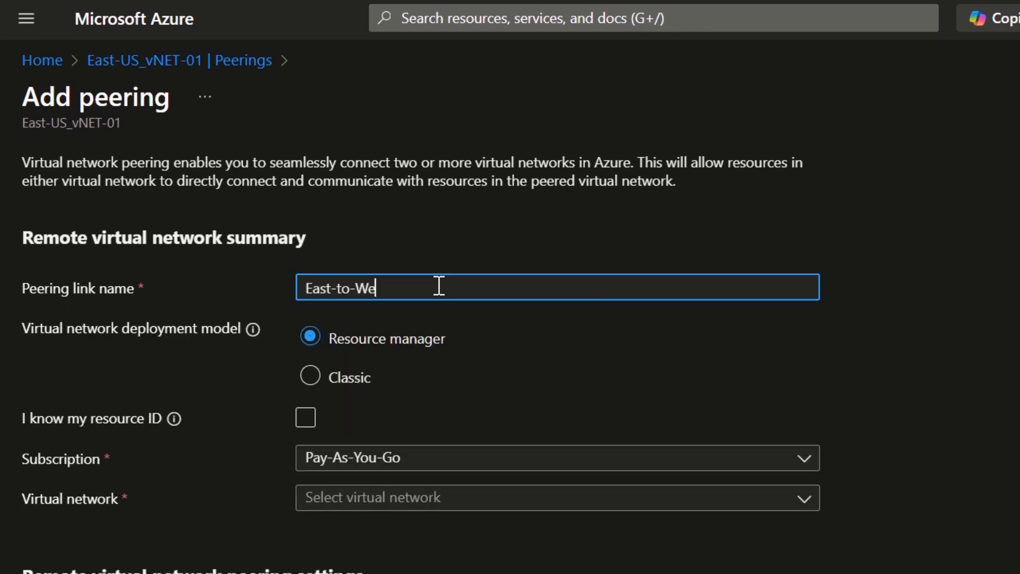
key(BackSpace)
key(BackSpace)
key(BackSpace)
key(BackSpace)
key(BackSpace)
key(BackSpace)
key(BackSpace)
key(BackSpace)
key(BackSpace)
key(BackSpace)
key(BackSpace)
key(BackSpace)
Name the remote virtual network's peering link West-to-East.
text(West)
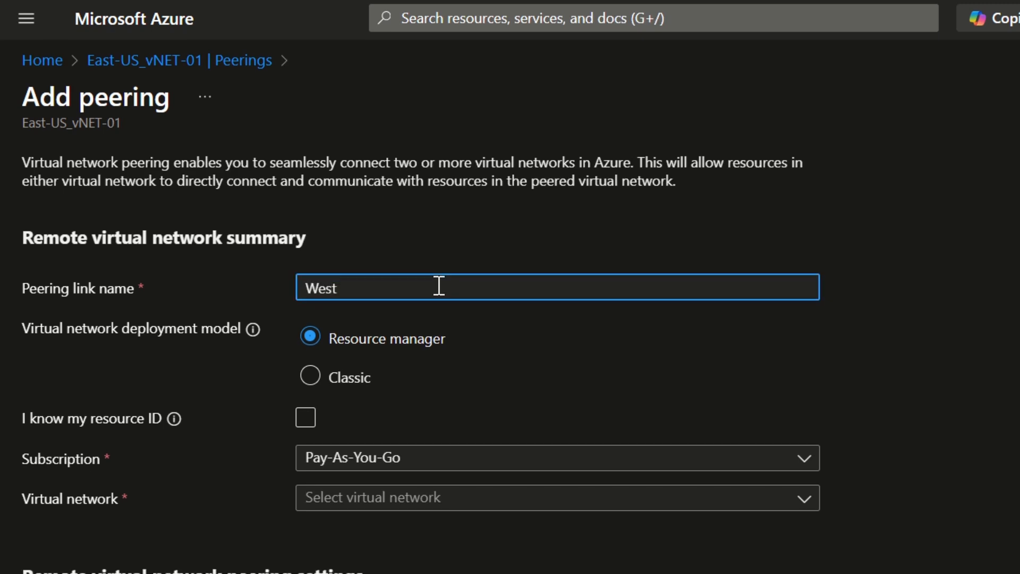
text(-)
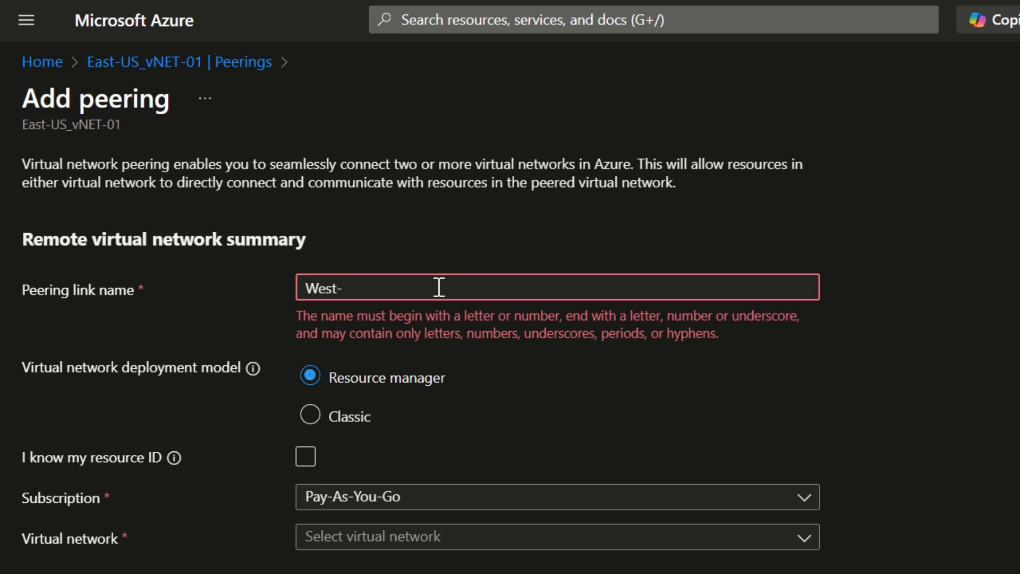
text(to)
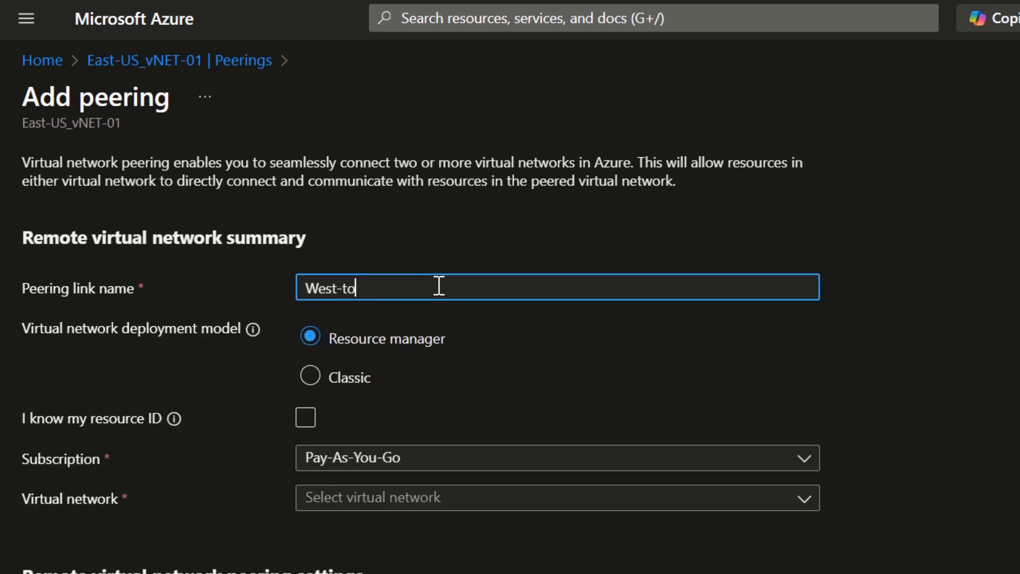
text(-E)
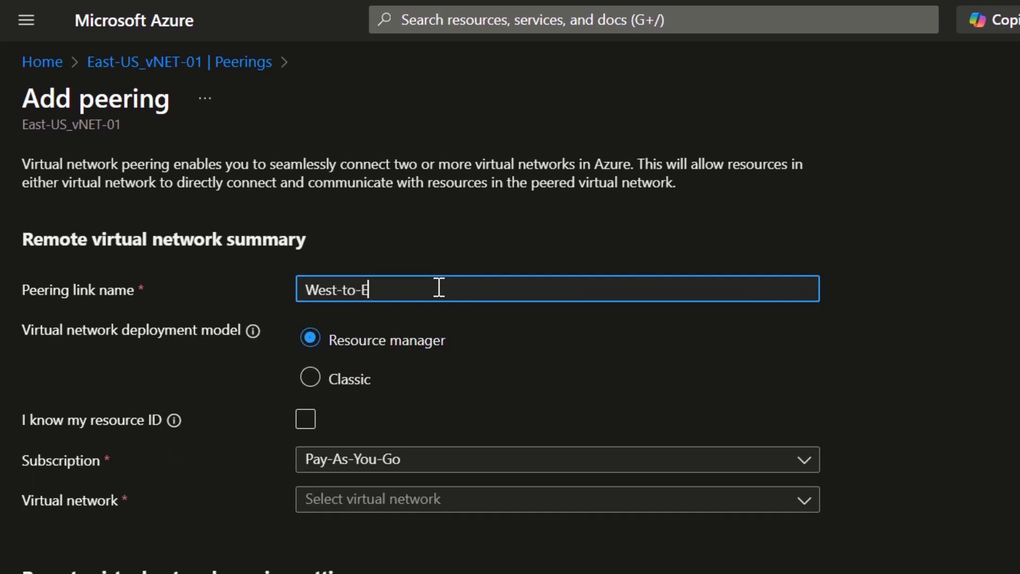
text(ast)
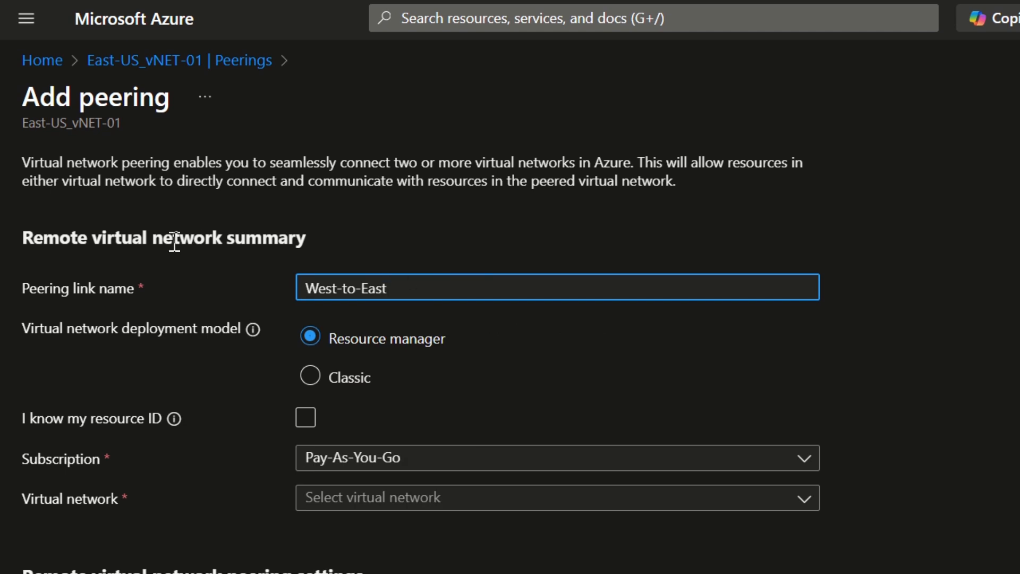
Try CloudPlus03-vNet-01 as the remote virtual network, and replace it with West-US-vNET-01 (West-US-RG).
scroll(135, 237, down, 3)
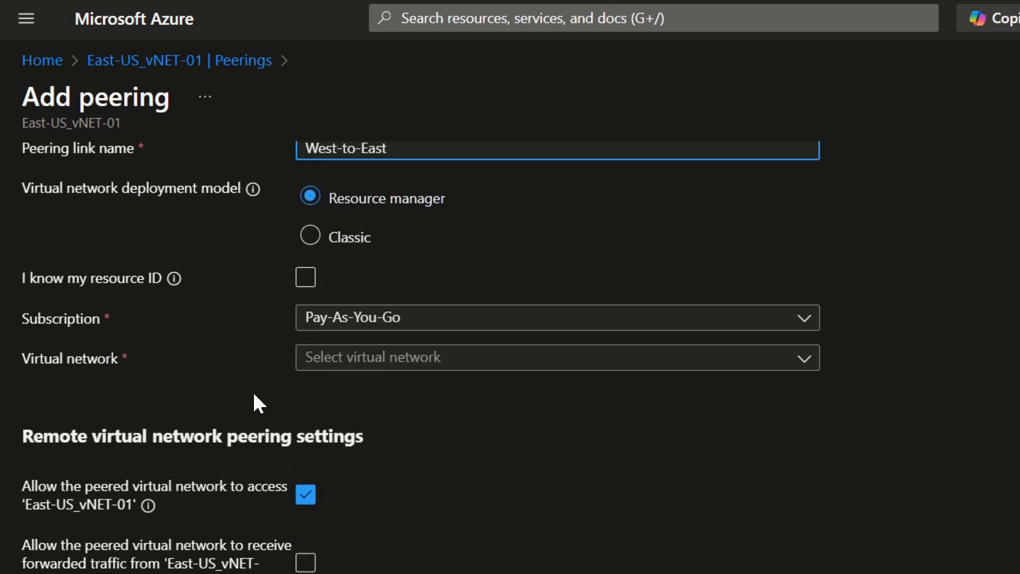
click(798, 367)
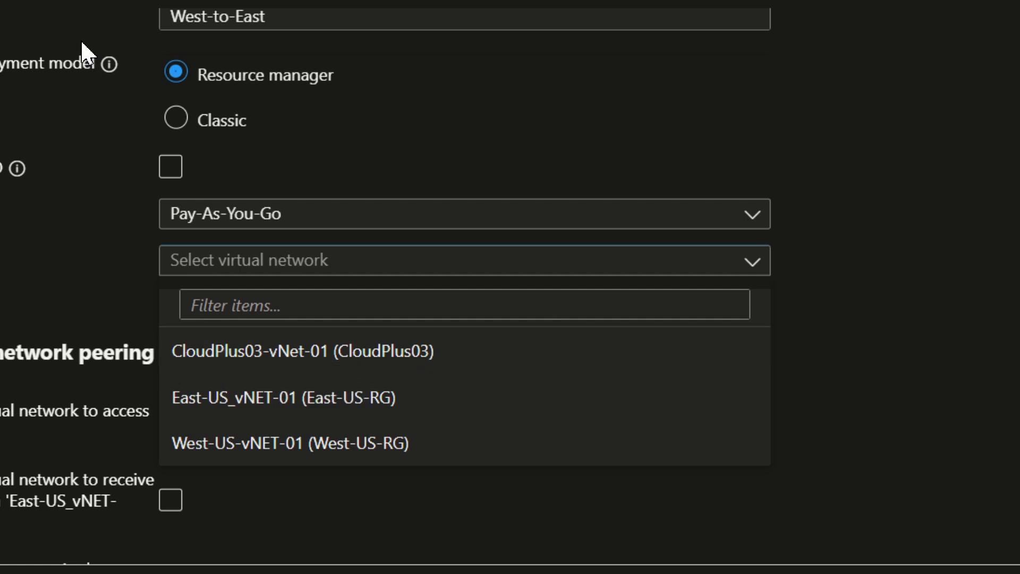
click(247, 362)
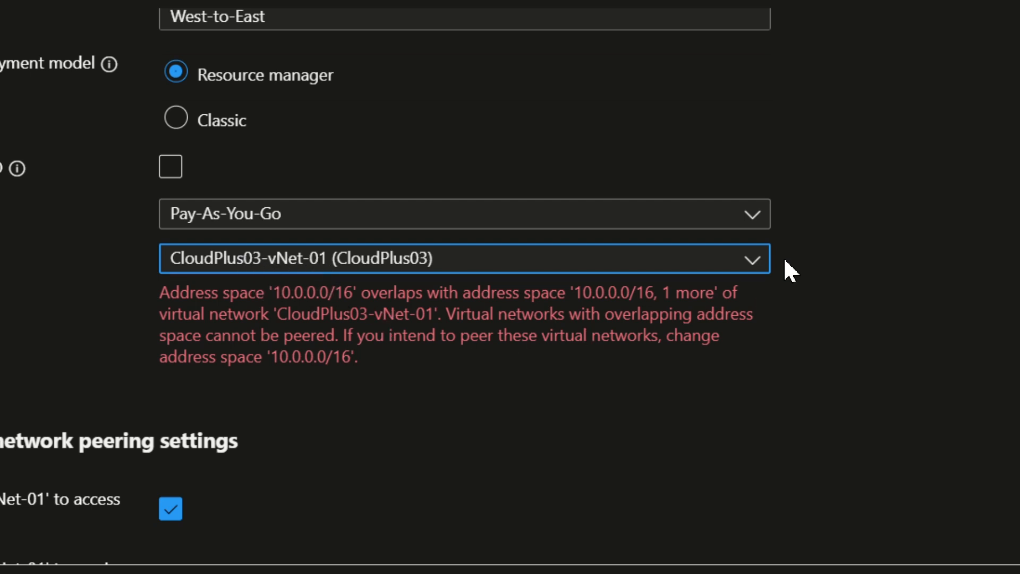
click(755, 270)
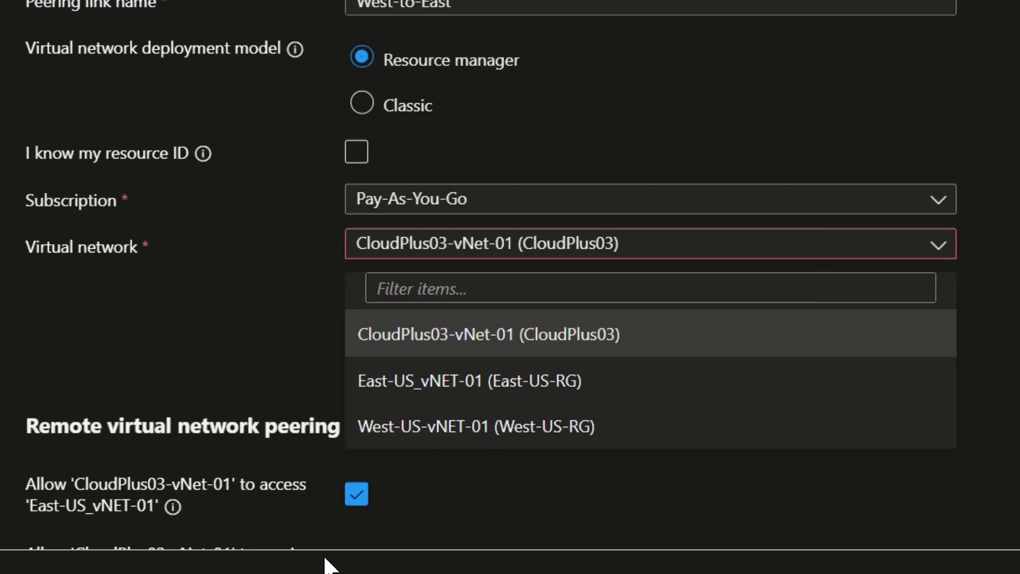
click(502, 430)
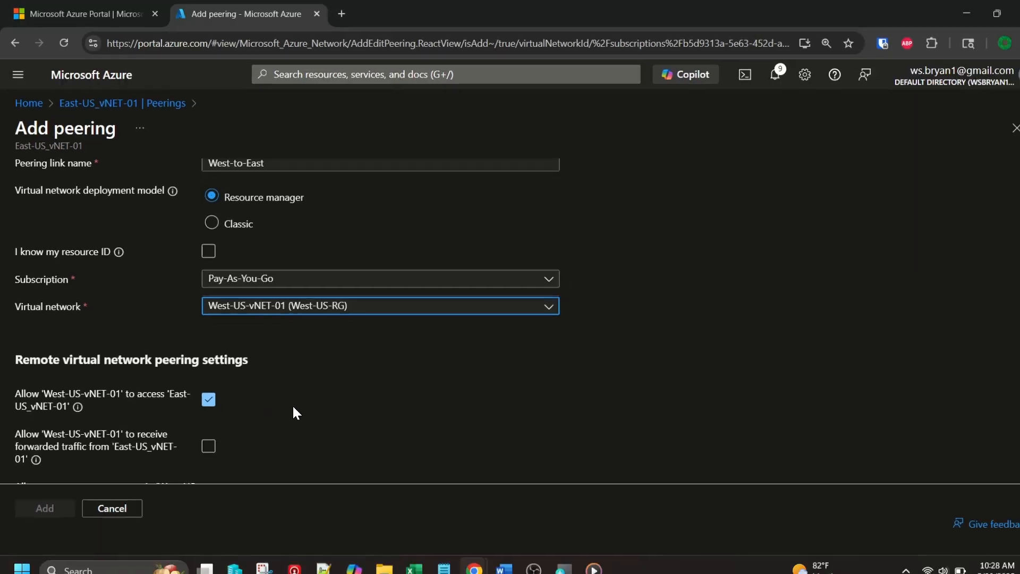
Review the remote peering settings for access, forwarded traffic and gateway use between West-US-vNET-01 and East-US_vNET-01.
scroll(67, 299, down, 3)
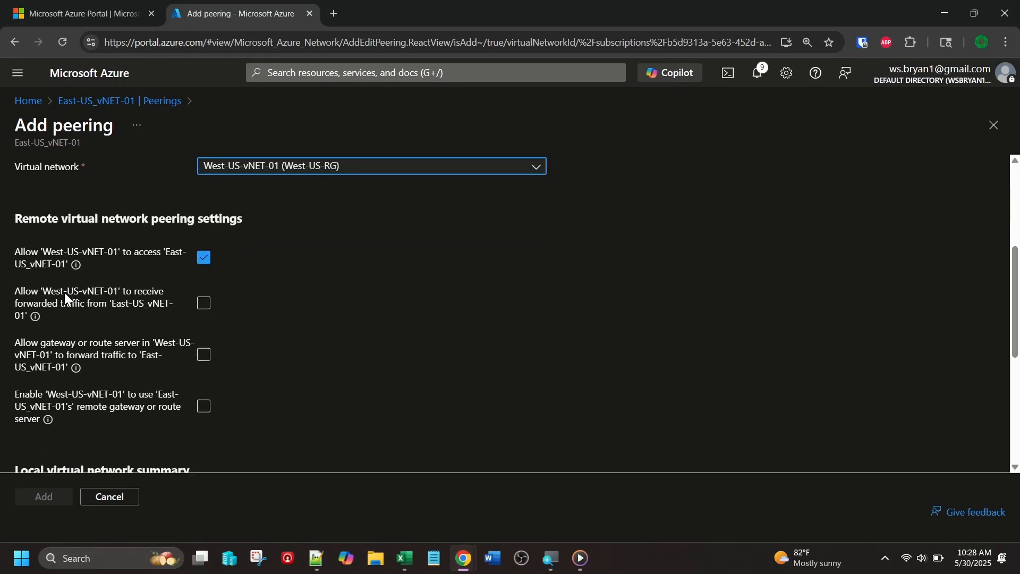
scroll(64, 293, down, 2)
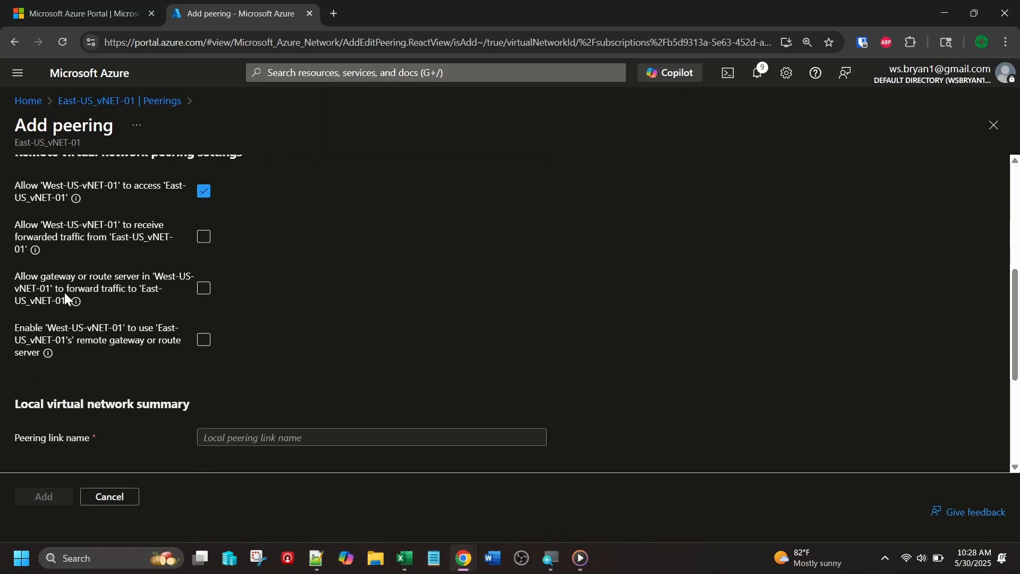
scroll(65, 292, up, 2)
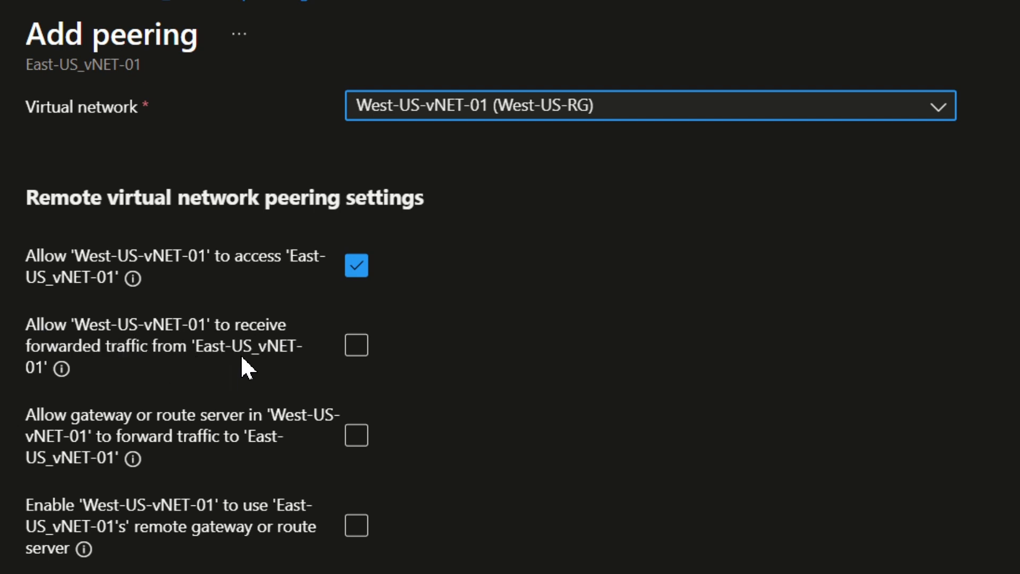
scroll(385, 428, down, 2)
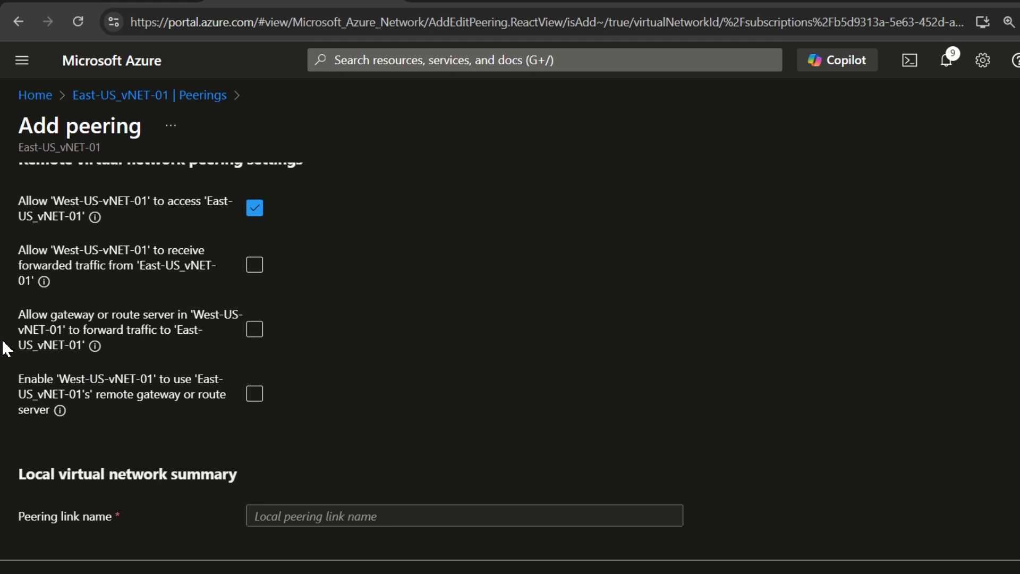
Name the local virtual network's peering link East-to-West.
scroll(11, 343, down, 3)
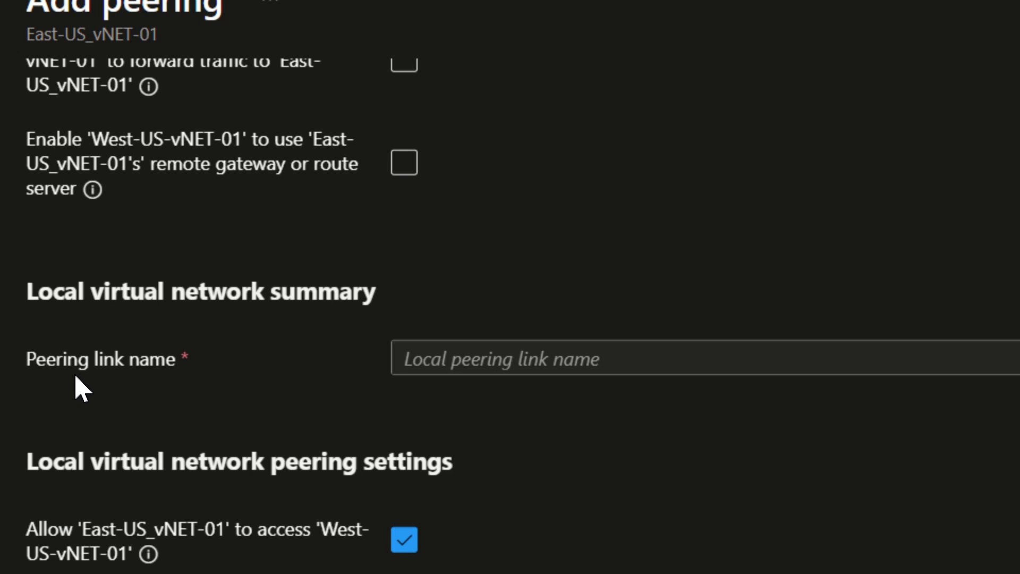
click(613, 358)
text(East-to)
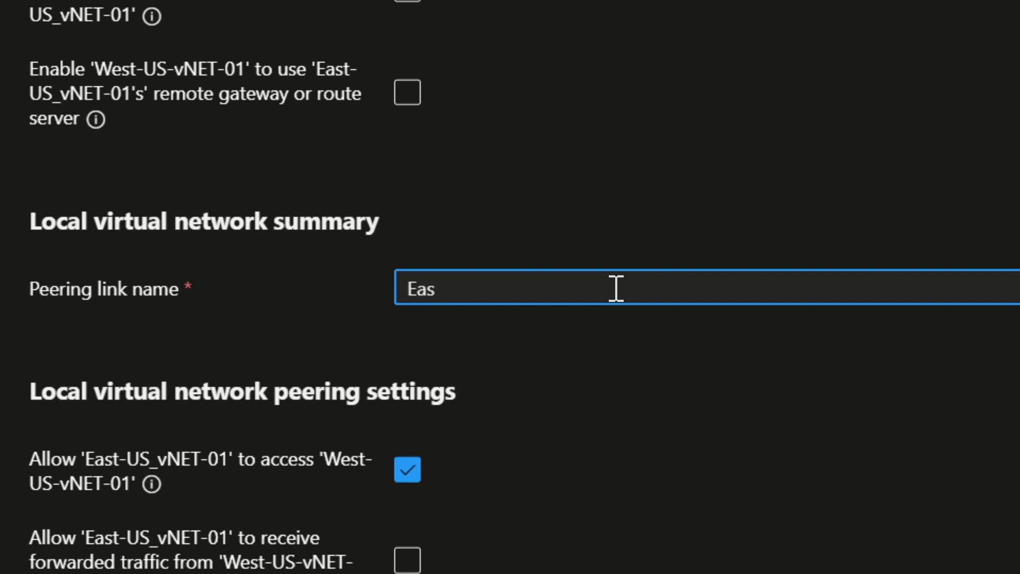
text(-West)
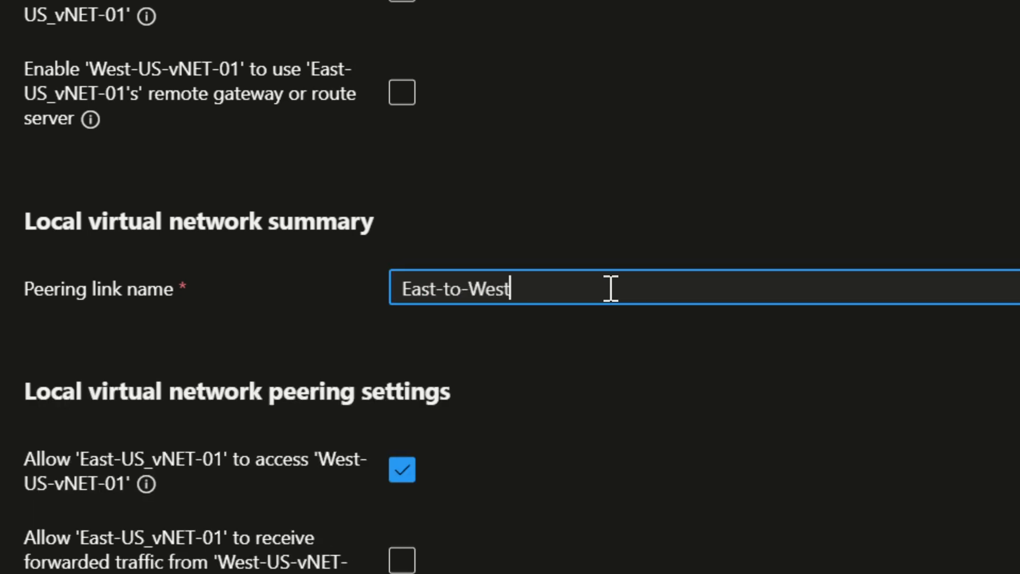
Add the peering between East-US_vNET-01 and West-US-vNET-01 with the default local peering settings, and dismiss the completion notification.
scroll(12, 379, down, 3)
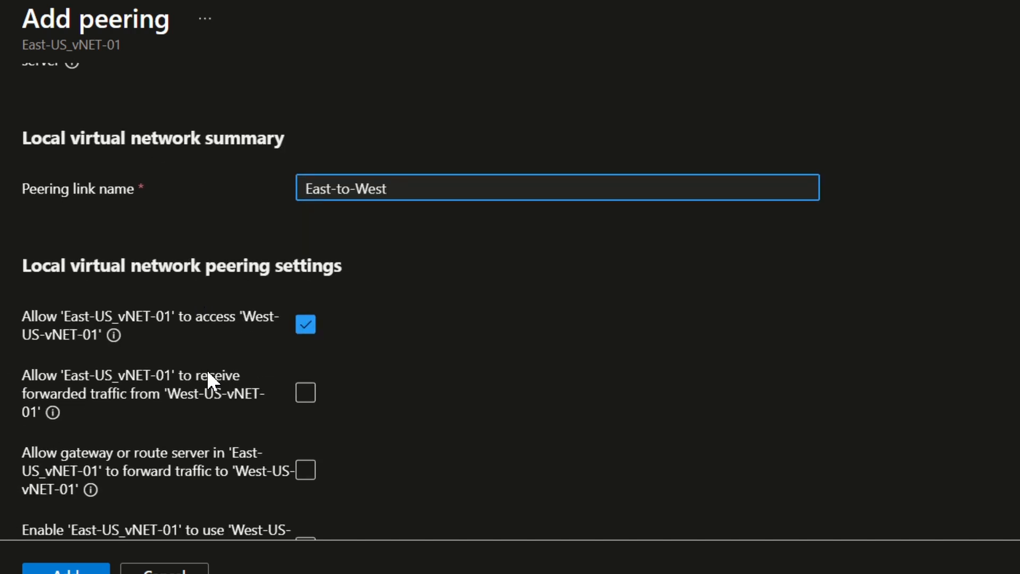
scroll(207, 375, down, 1)
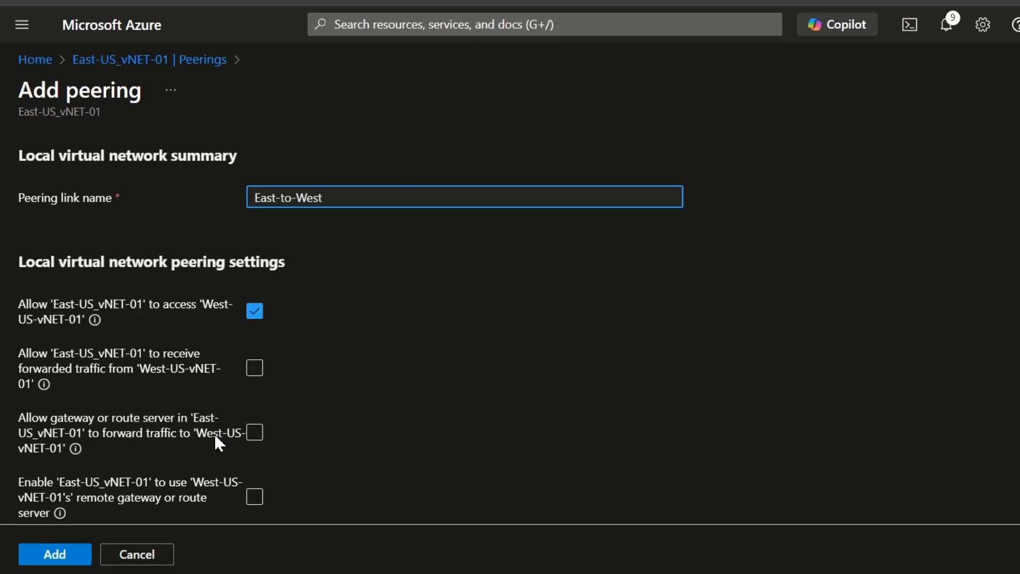
key(super)
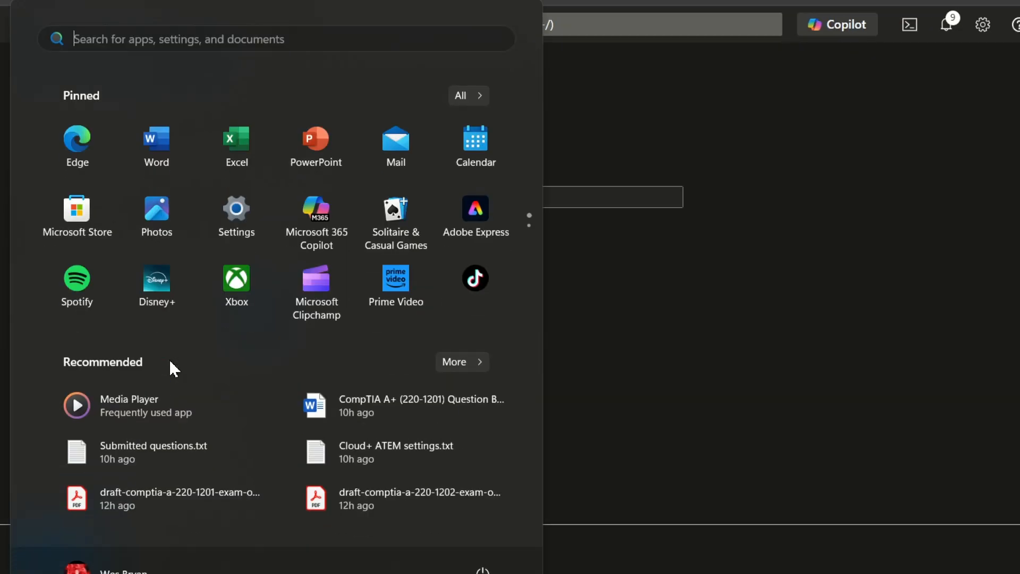
key(super)
scroll(43, 181, up, 10)
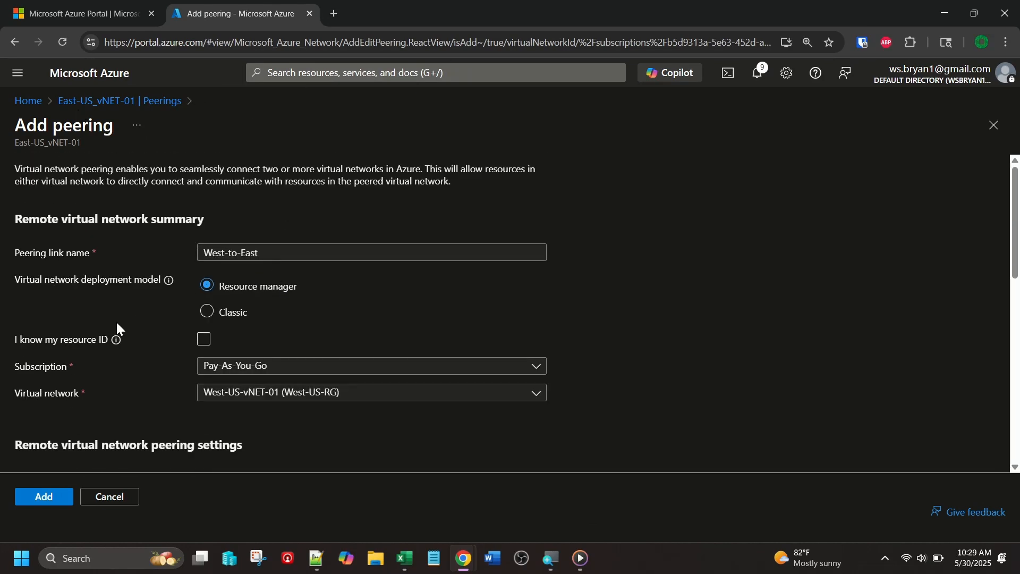
scroll(117, 321, down, 6)
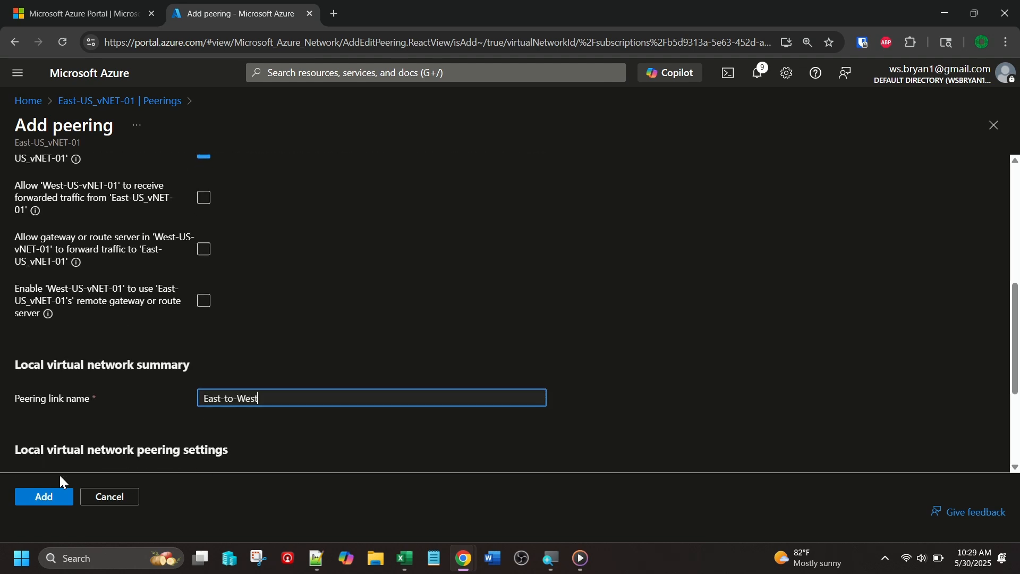
click(56, 501)
click(43, 497)
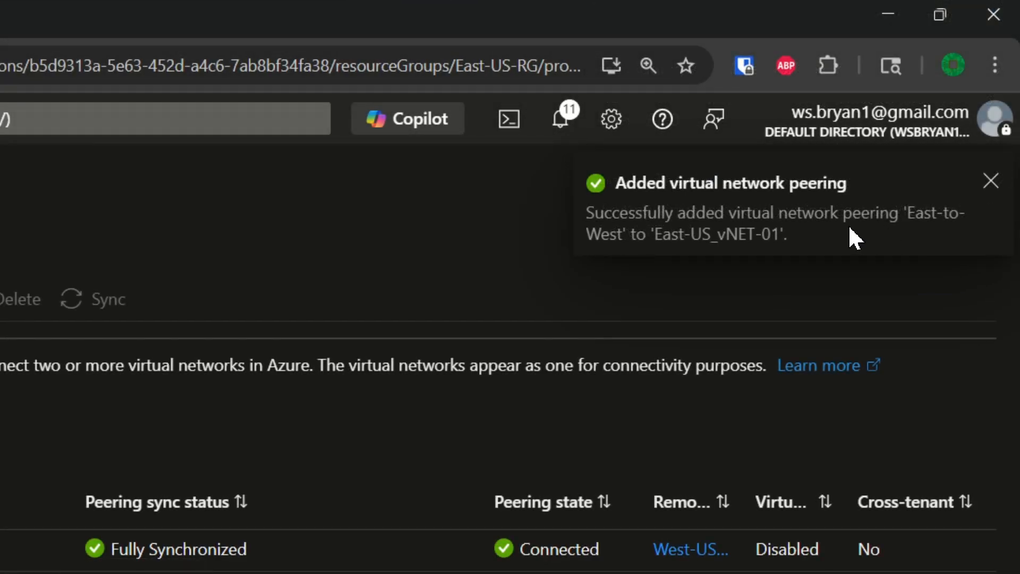
click(992, 182)
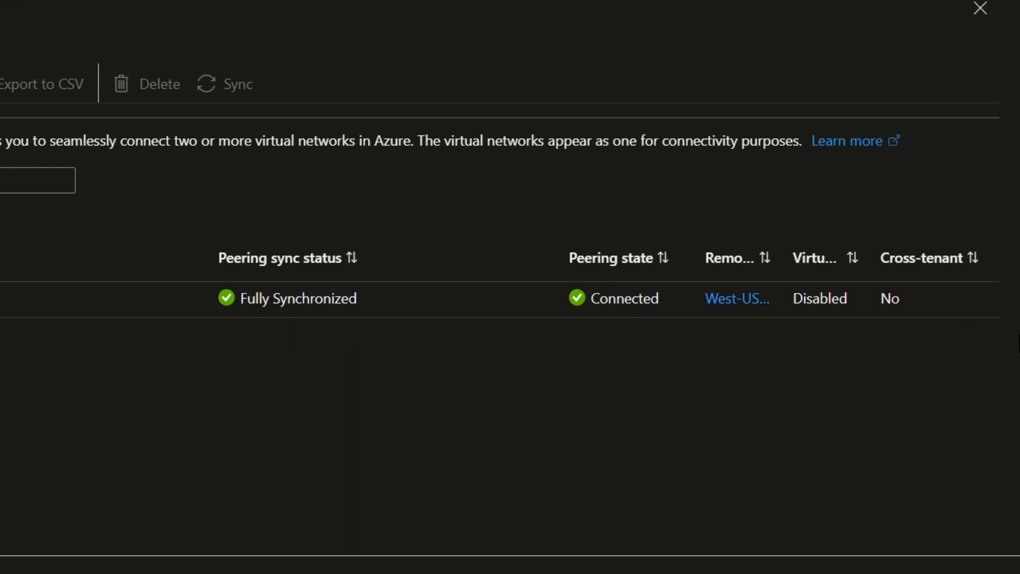
drag(781, 264, 859, 264)
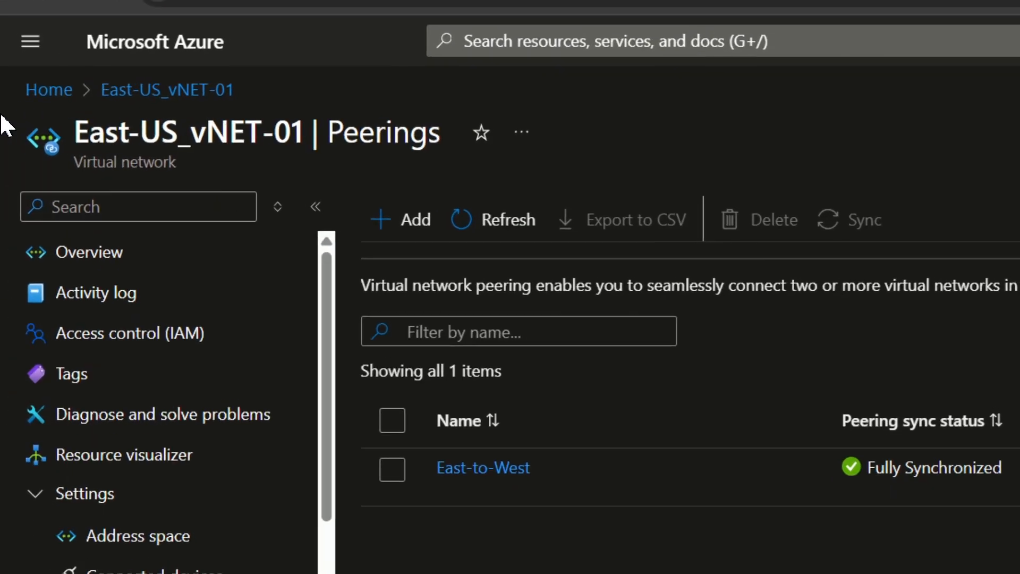
Open the peerings of the West-US-vNET-01 virtual network from the recent resources and refresh the list.
click(68, 90)
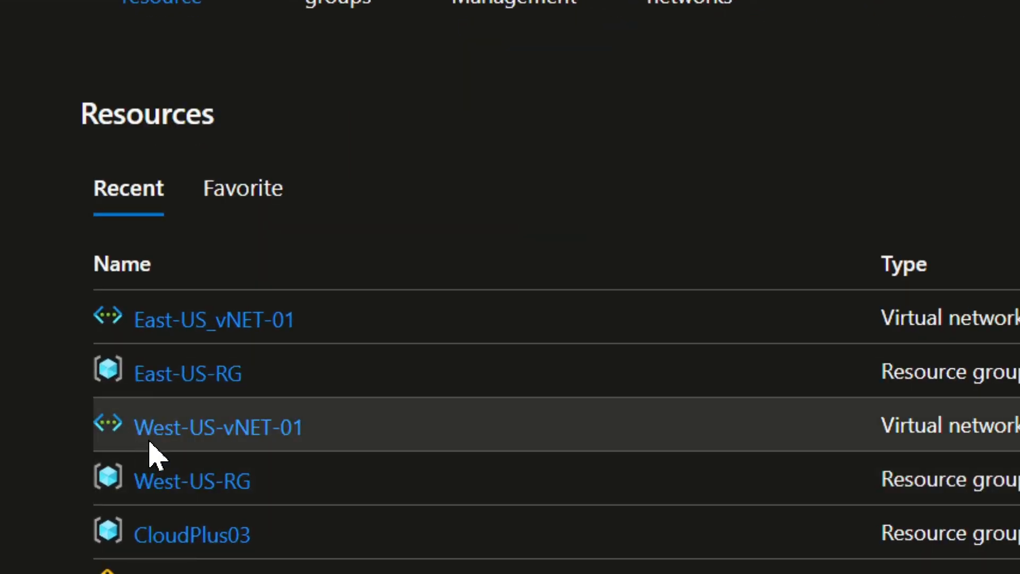
click(222, 429)
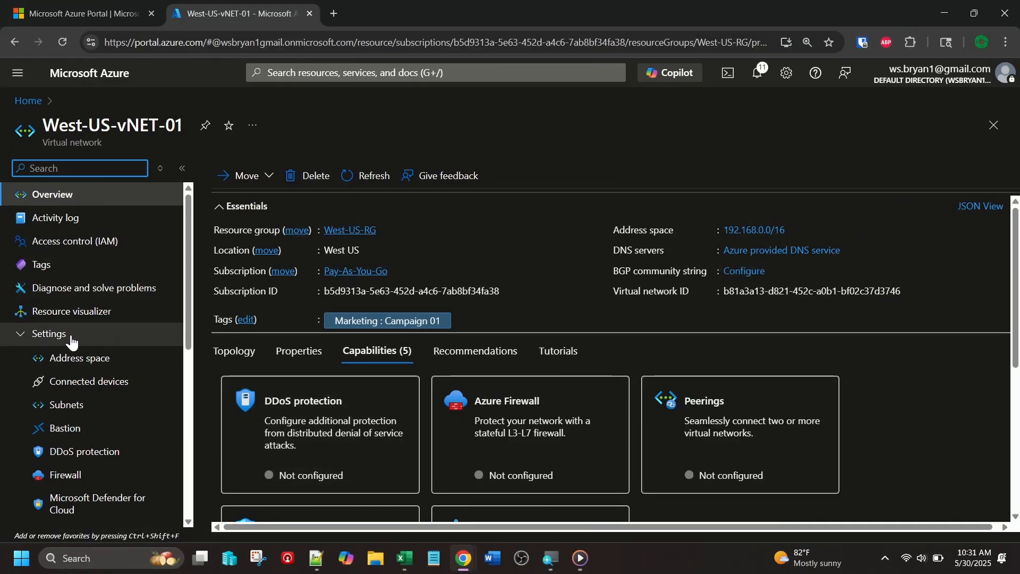
scroll(72, 342, down, 4)
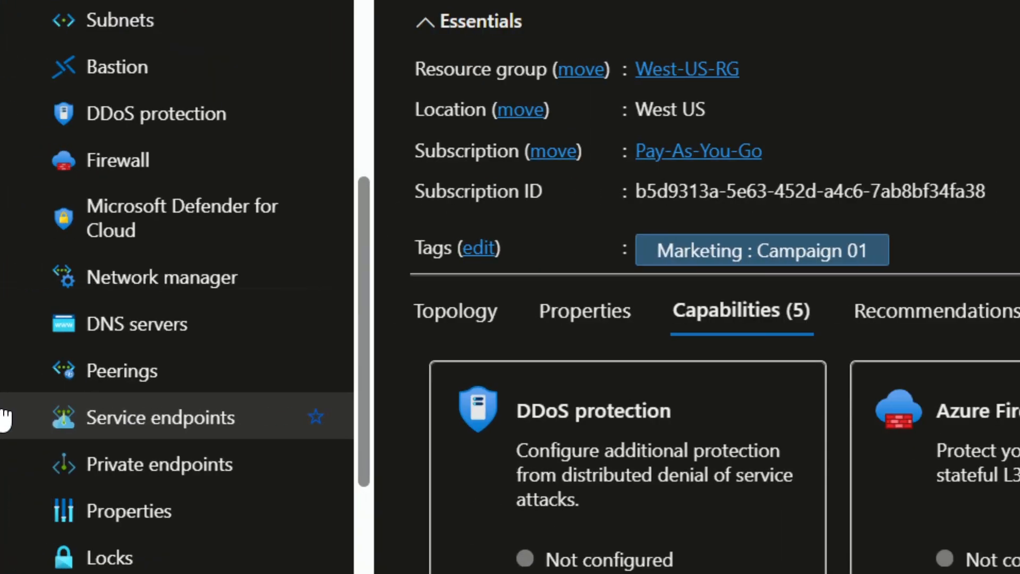
click(134, 388)
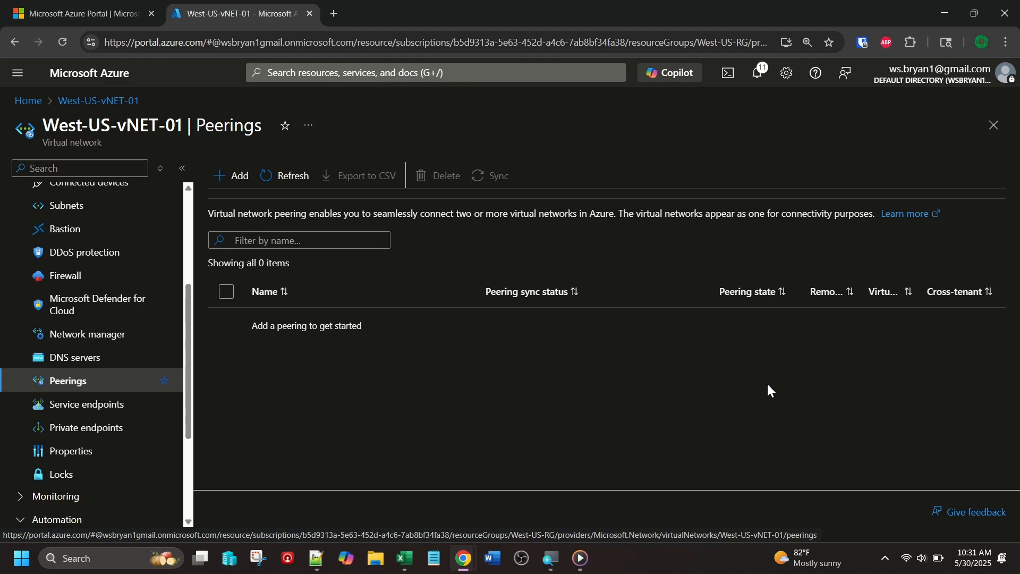
click(275, 178)
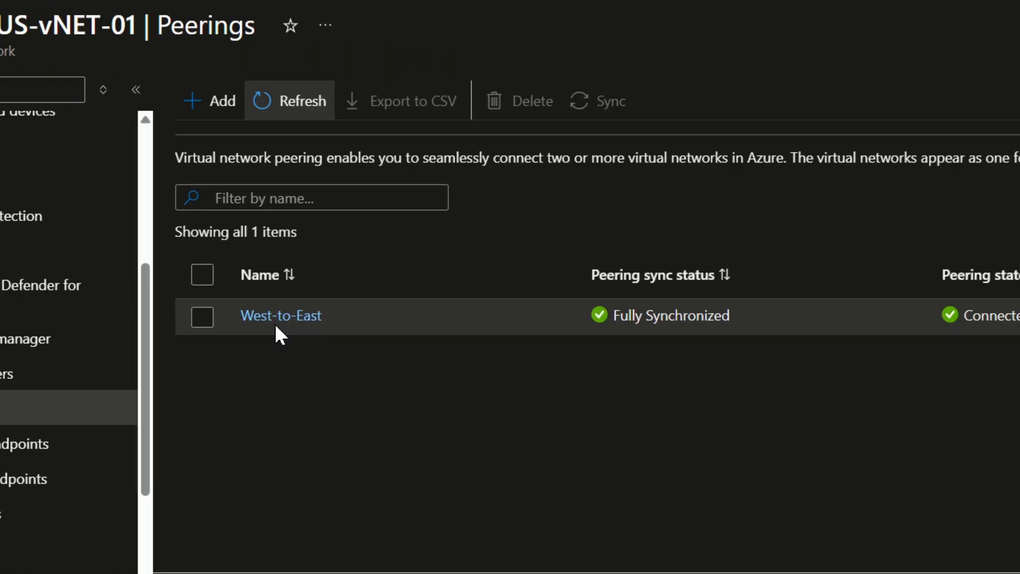
Review the West-to-East peering's network summaries and local peering settings, and close it without changes.
click(281, 316)
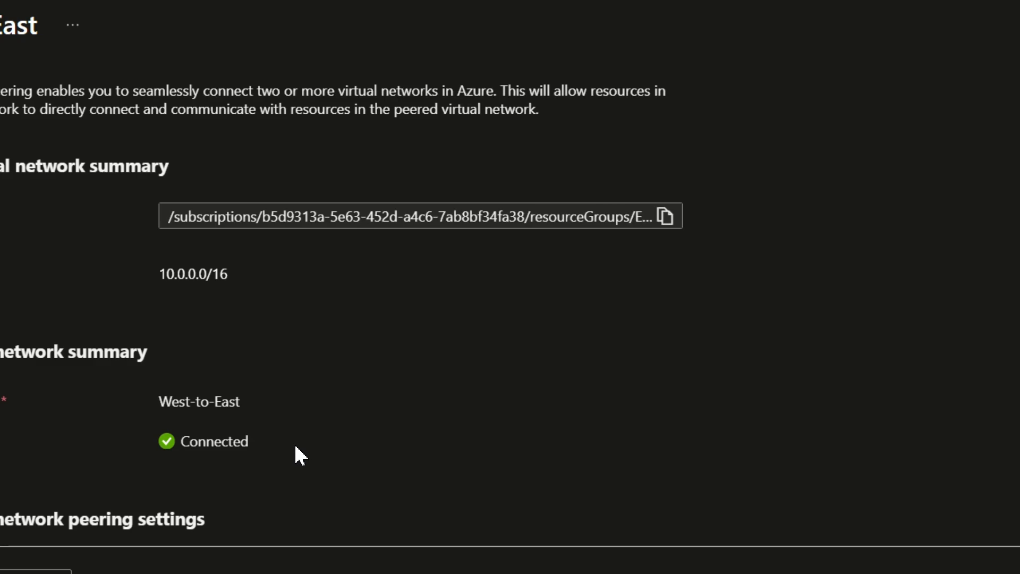
scroll(110, 387, down, 2)
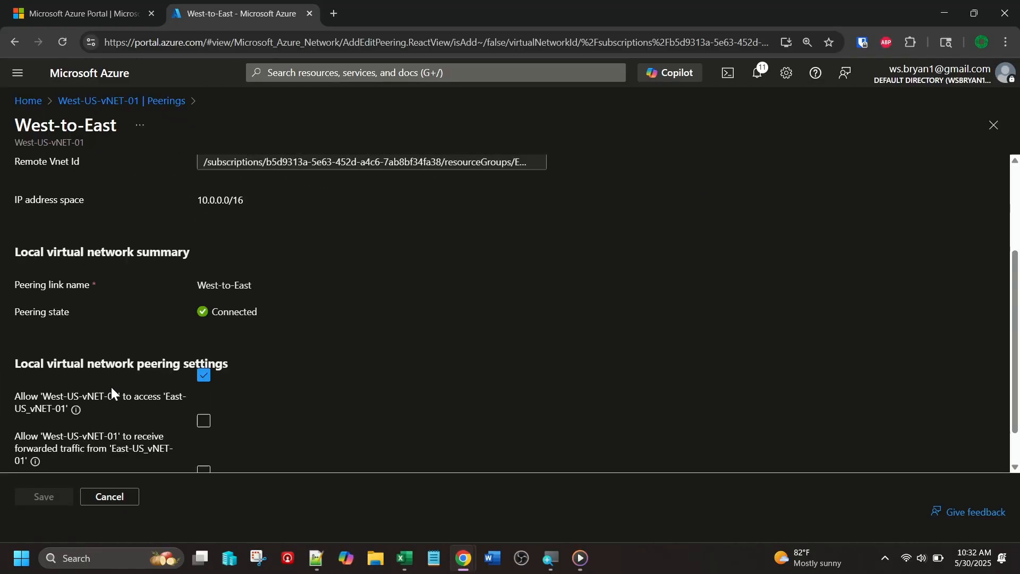
scroll(112, 391, down, 2)
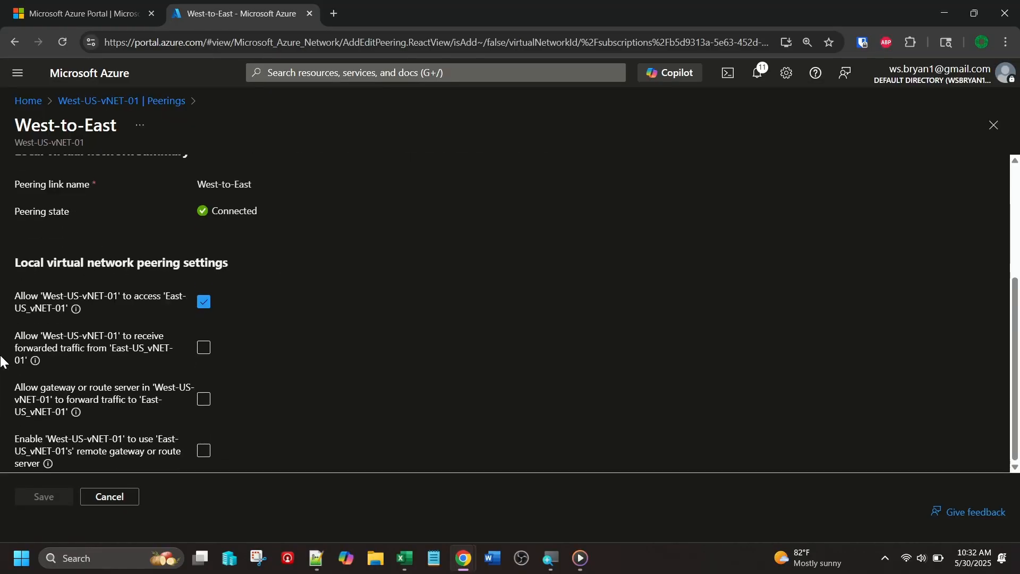
scroll(54, 335, up, 3)
scroll(54, 334, down, 3)
click(109, 497)
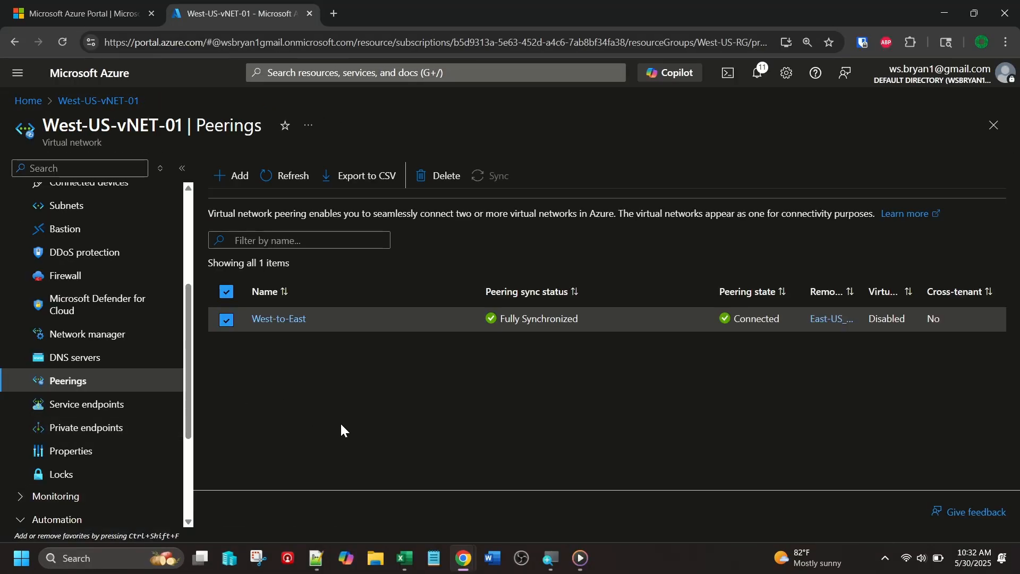
Open the resource visualizer for West-US-vNET-01 and bring up that network's info card in the diagram.
scroll(170, 353, up, 4)
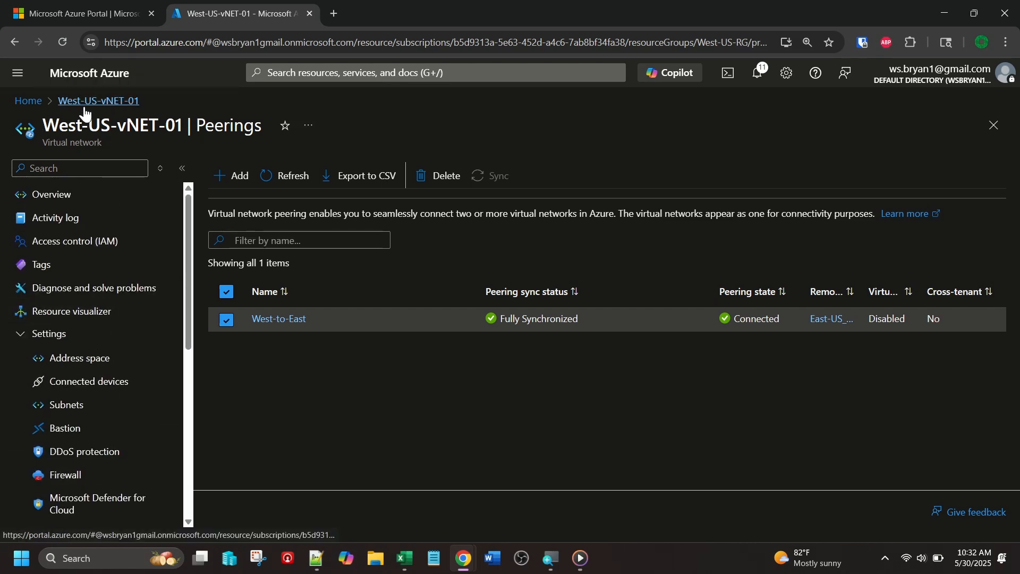
click(80, 313)
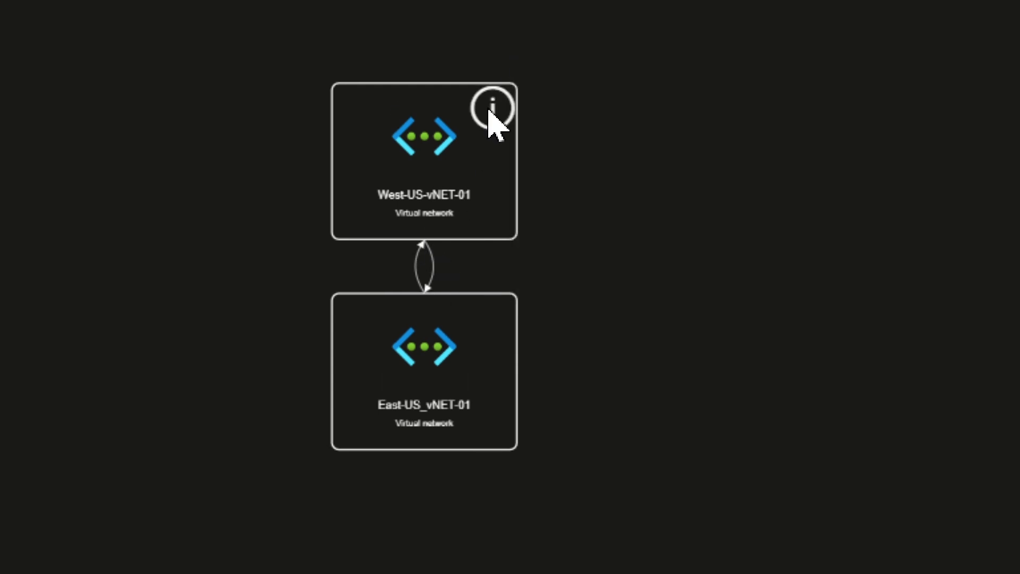
click(486, 126)
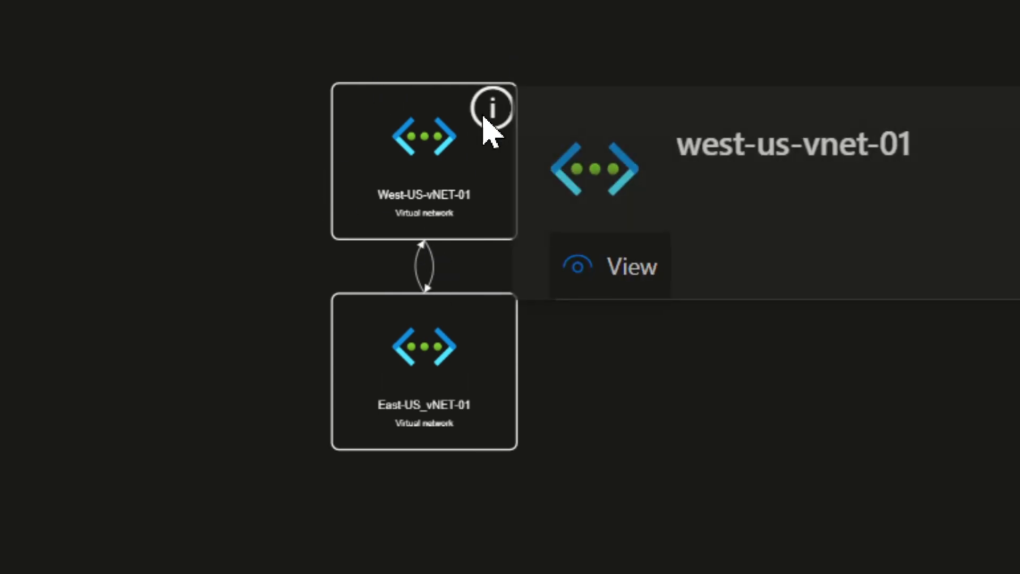
click(610, 314)
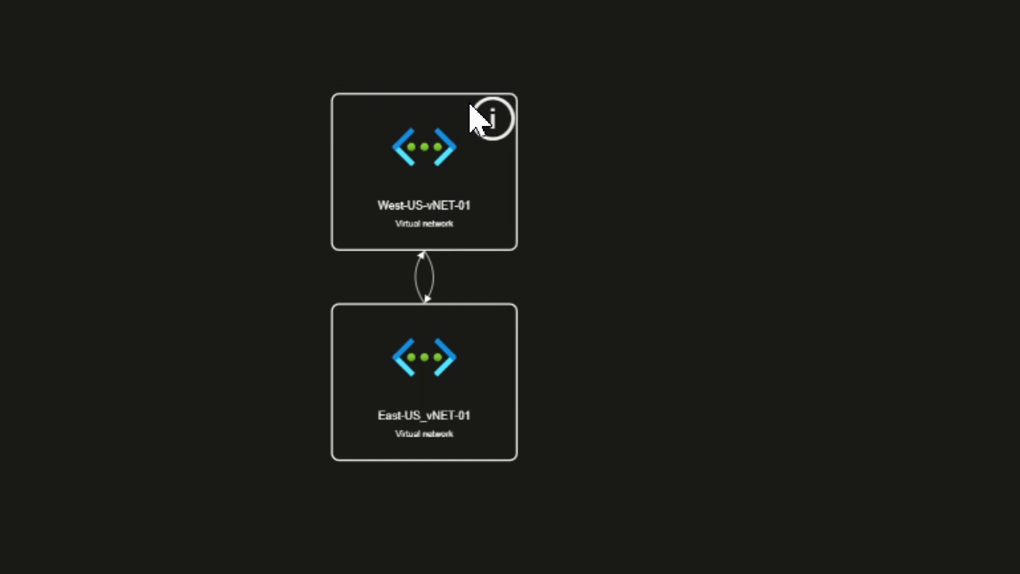
click(505, 125)
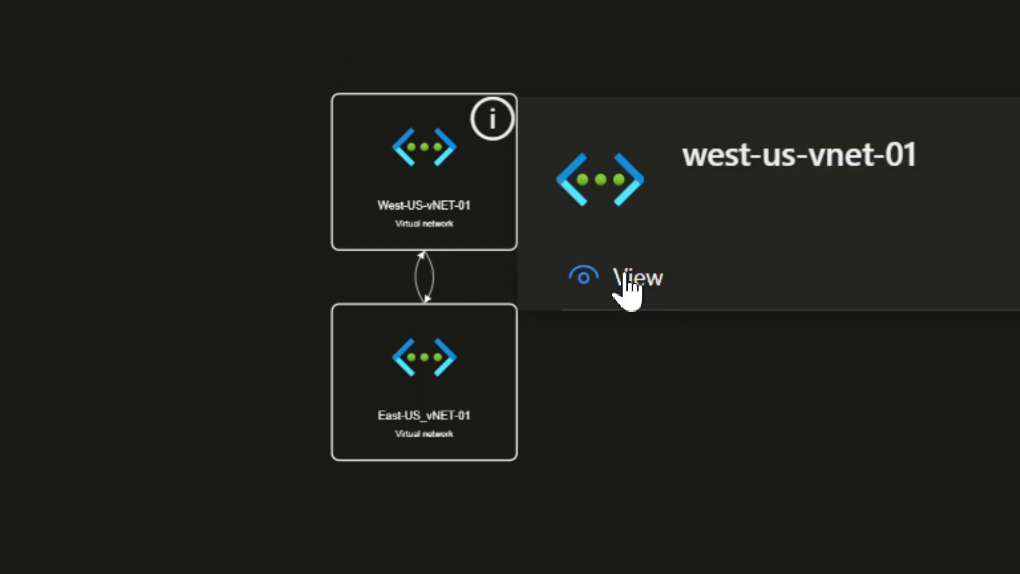
click(627, 289)
Examine West-US-vNET-01's resource details and its link to East-US_vNET-01 in the enlarged resource diagram.
click(948, 522)
scroll(923, 494, down, 2)
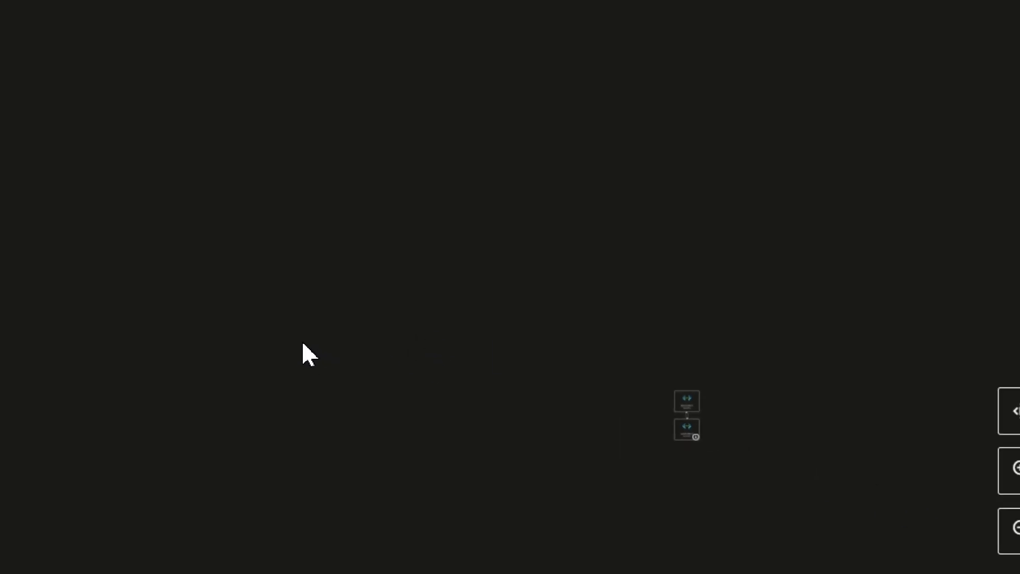
scroll(790, 433, up, 2)
scroll(797, 385, up, 4)
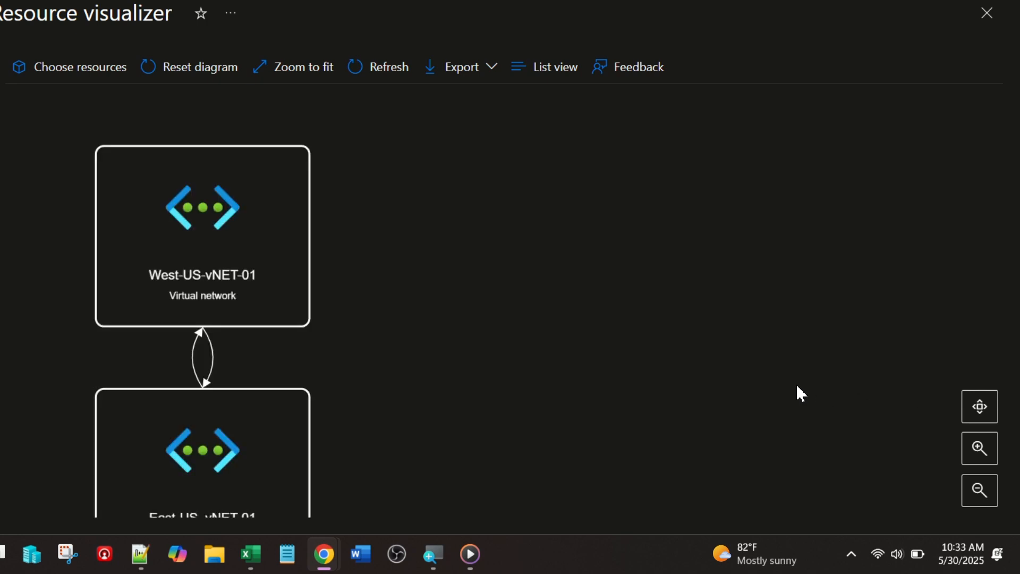
mouse_move(310, 270)
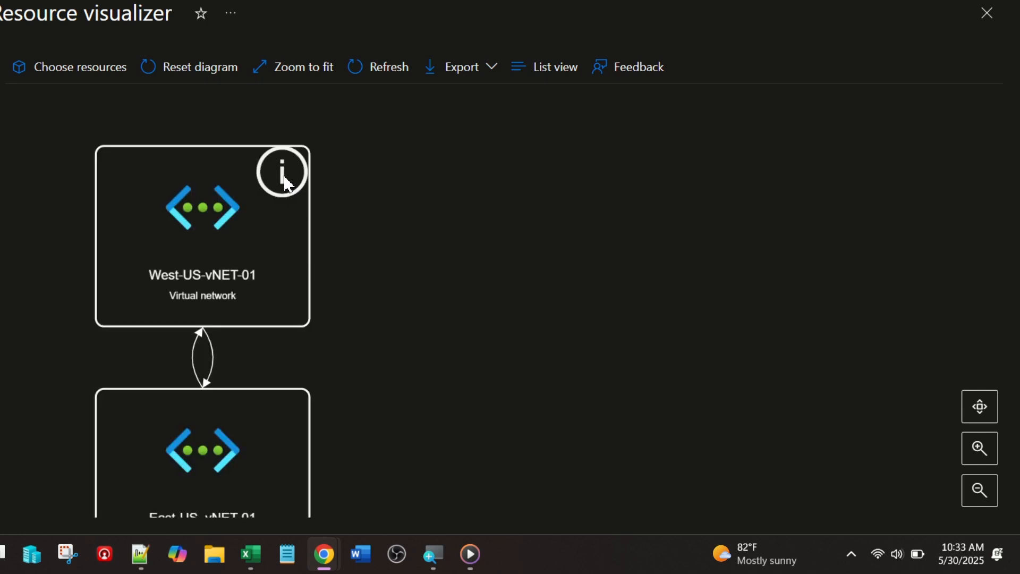
mouse_move(279, 183)
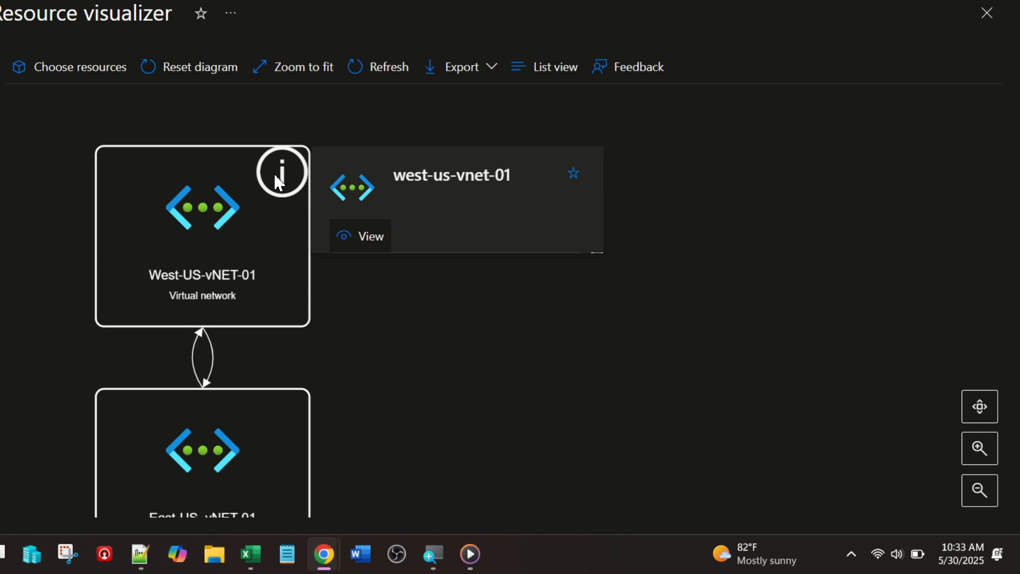
mouse_move(357, 233)
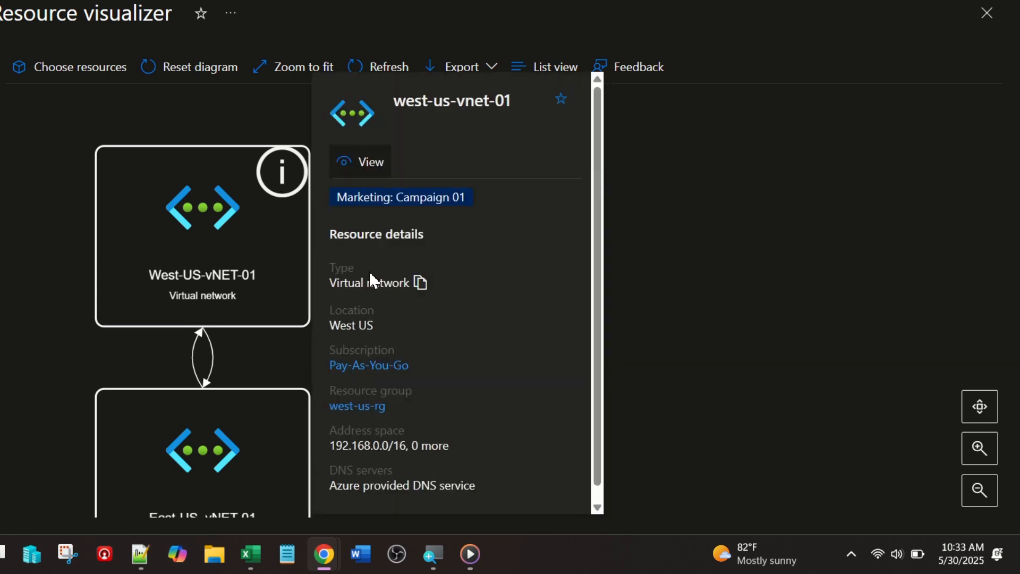
scroll(368, 270, down, 1)
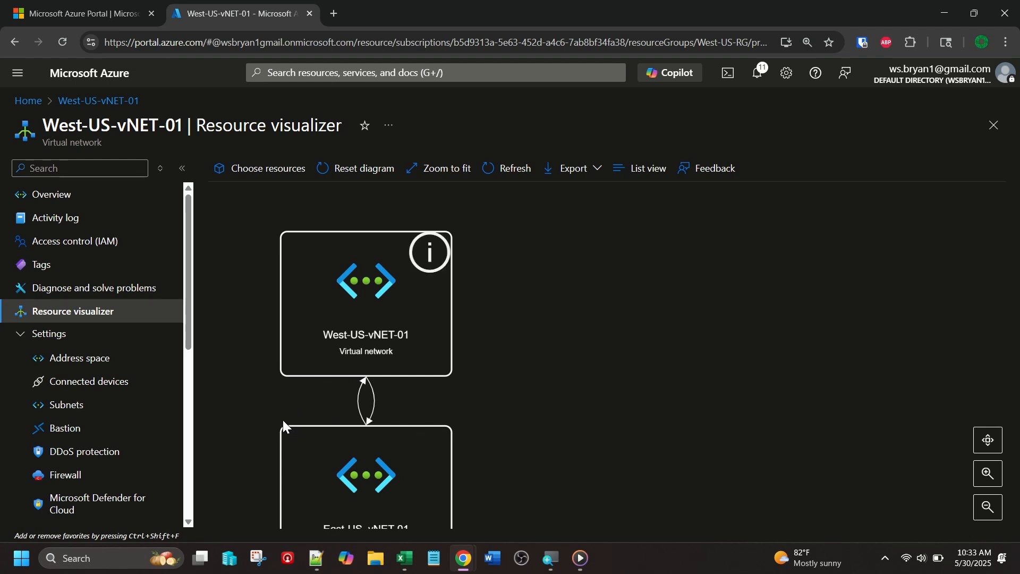
drag(239, 404, 394, 380)
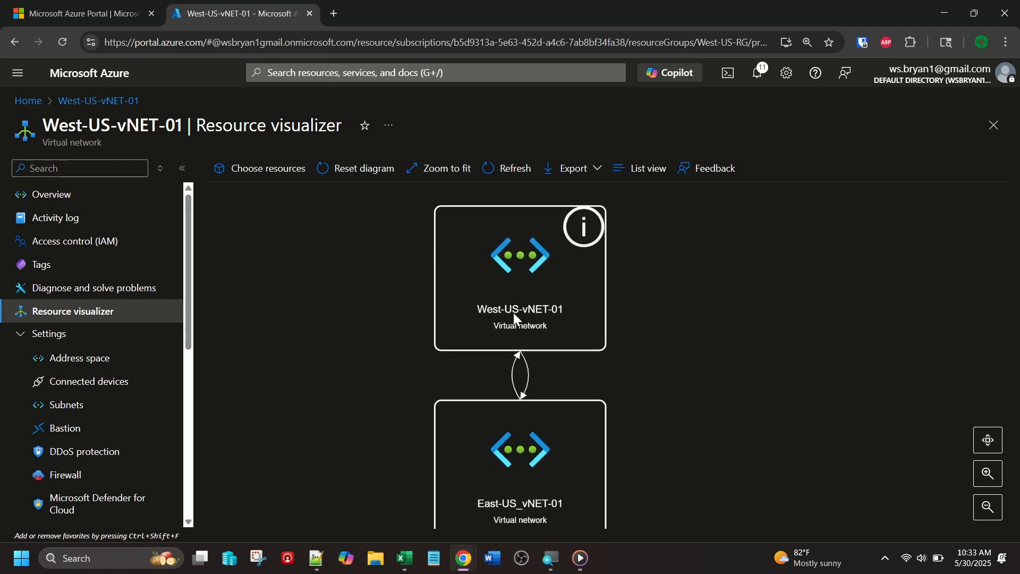